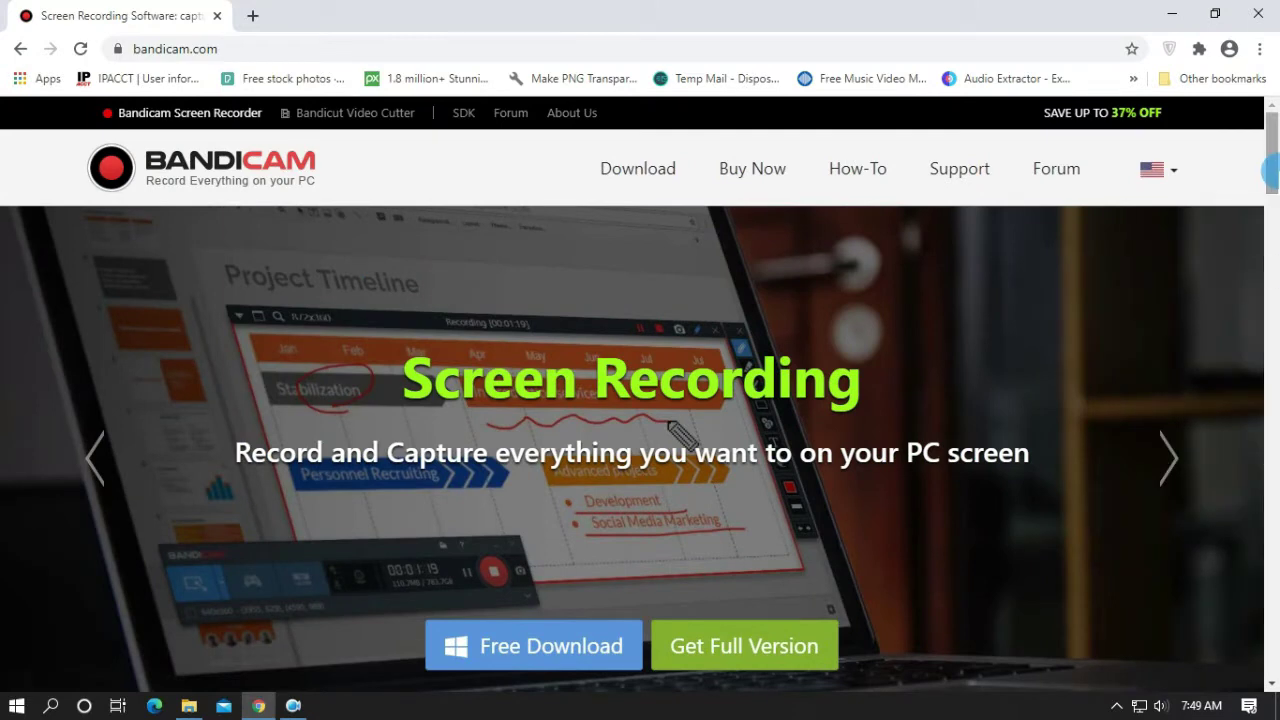
Open the Bandicam free download page and highlight the supported operating systems.
scroll(700, 440, "down", 2)
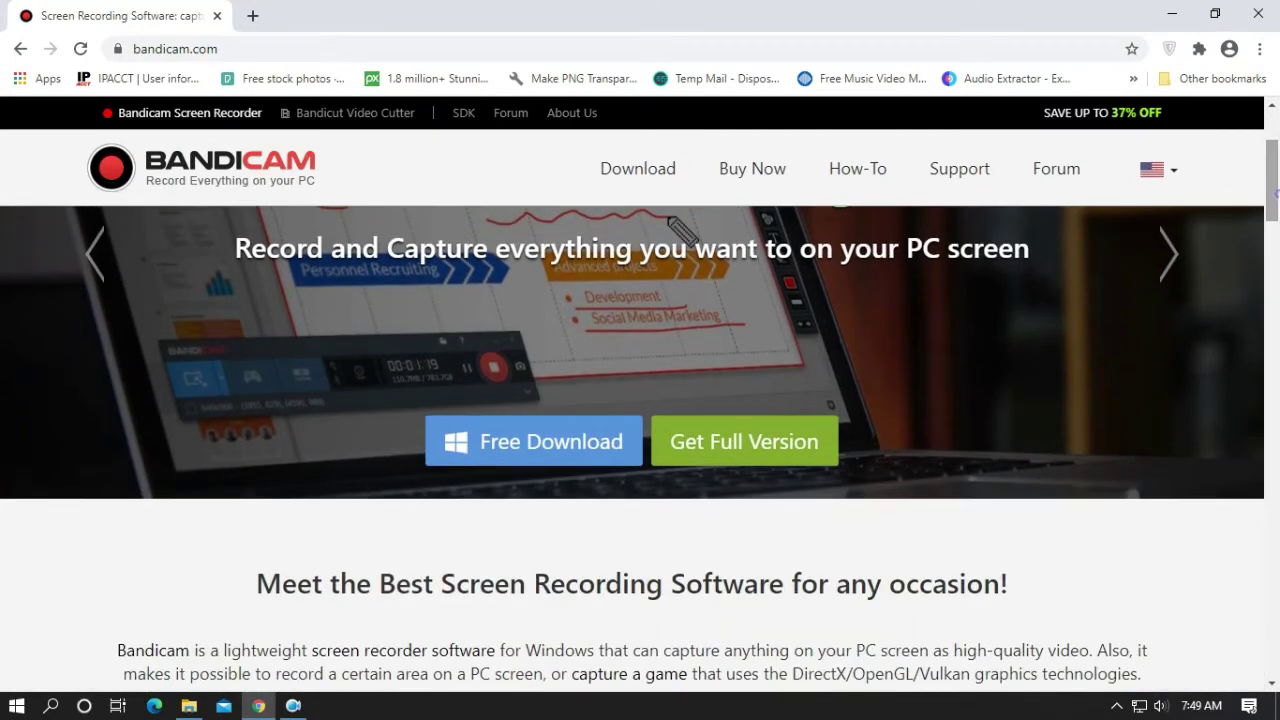
left_click(540, 438)
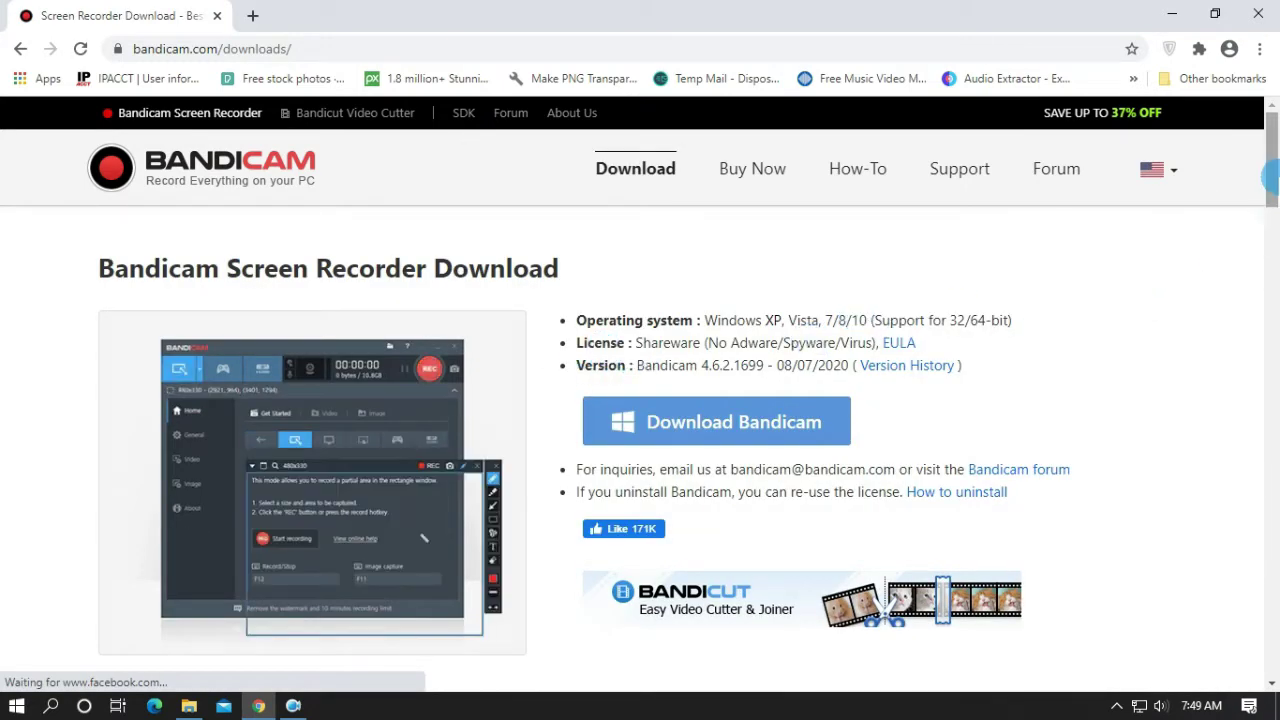
scroll(1160, 230, "down", 1)
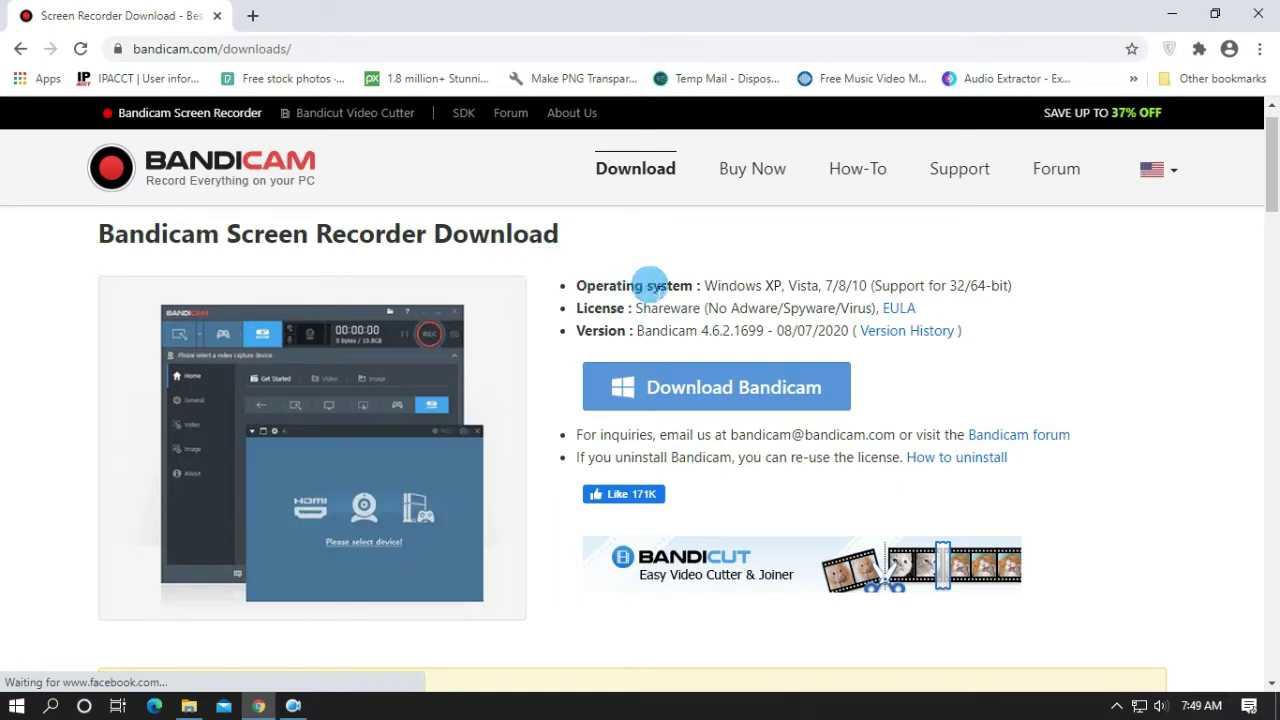
left_click_drag(705, 288, 877, 287)
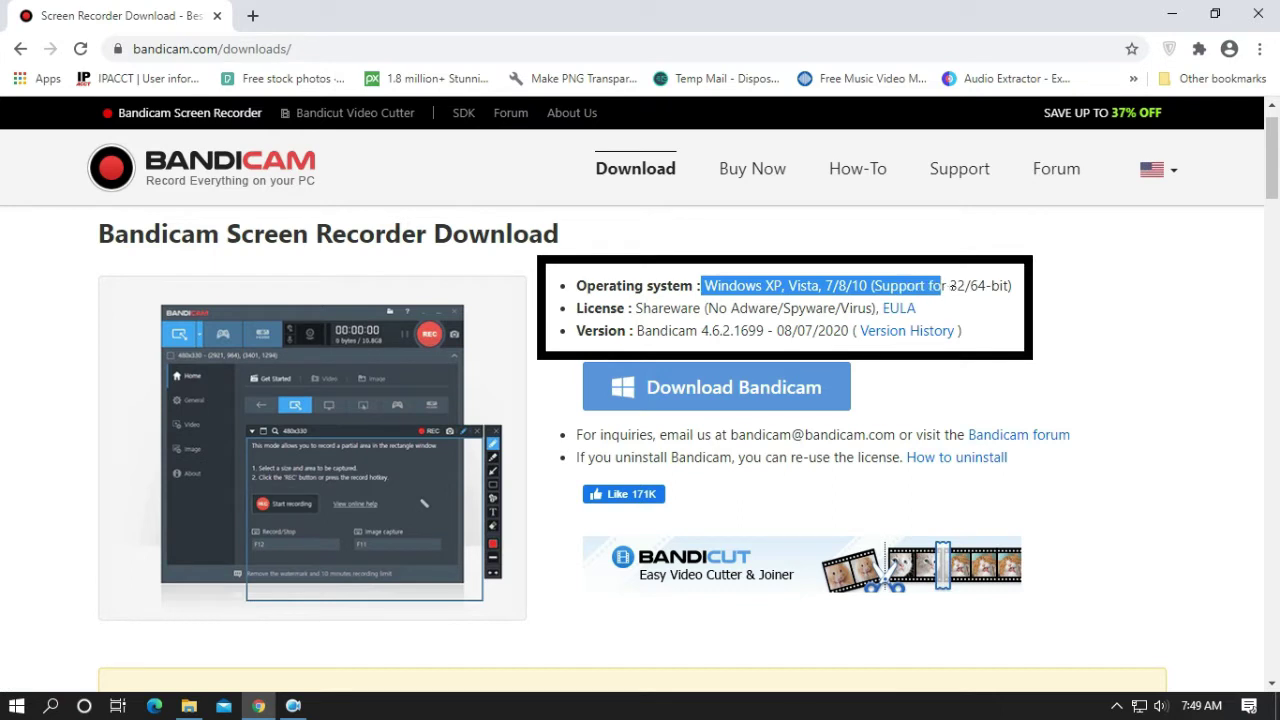
left_click_drag(990, 286, 1018, 290)
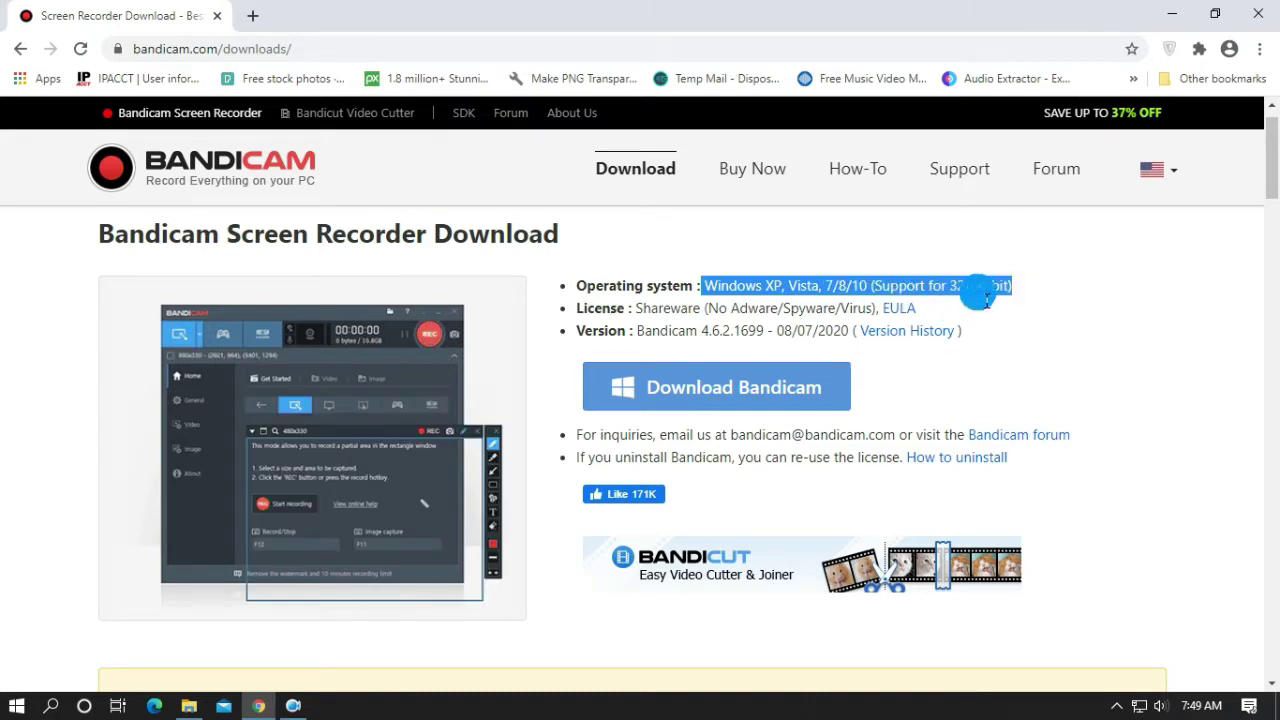
Download bdcamsetup.exe, resolving the duplicate link with the option to show the completed file or otherwise resume it.
left_click(722, 397)
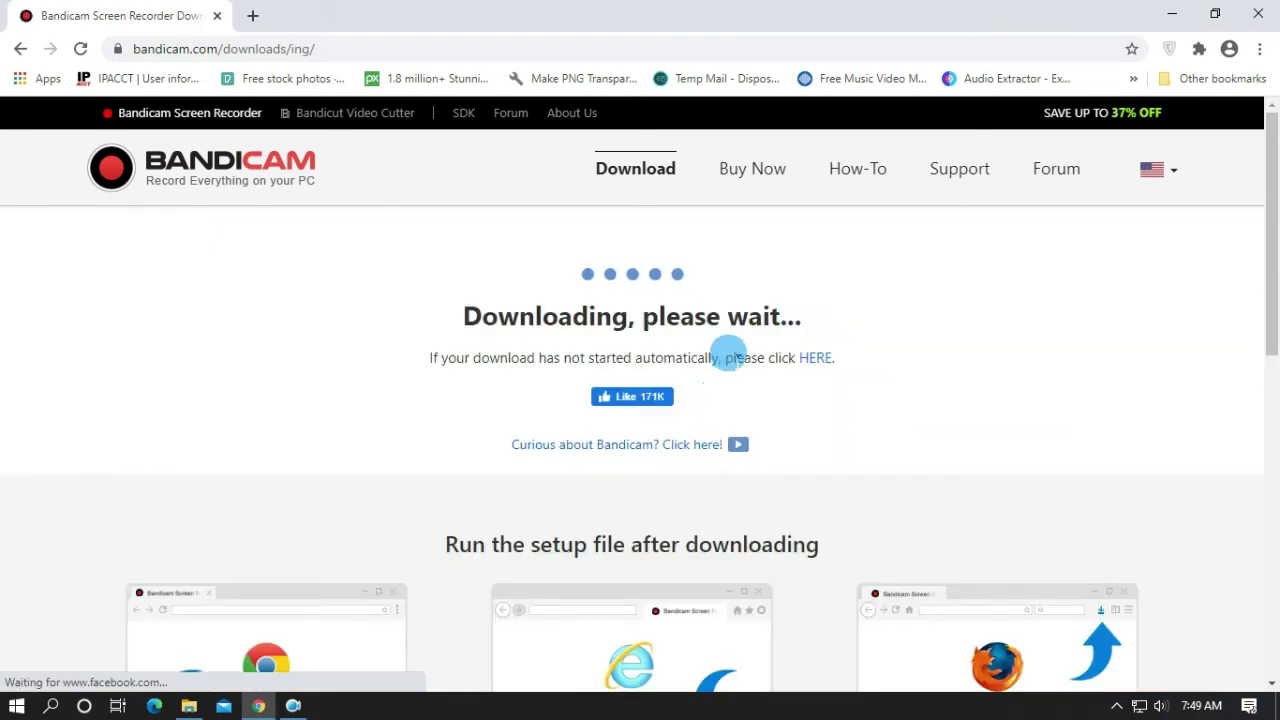
left_click(768, 356)
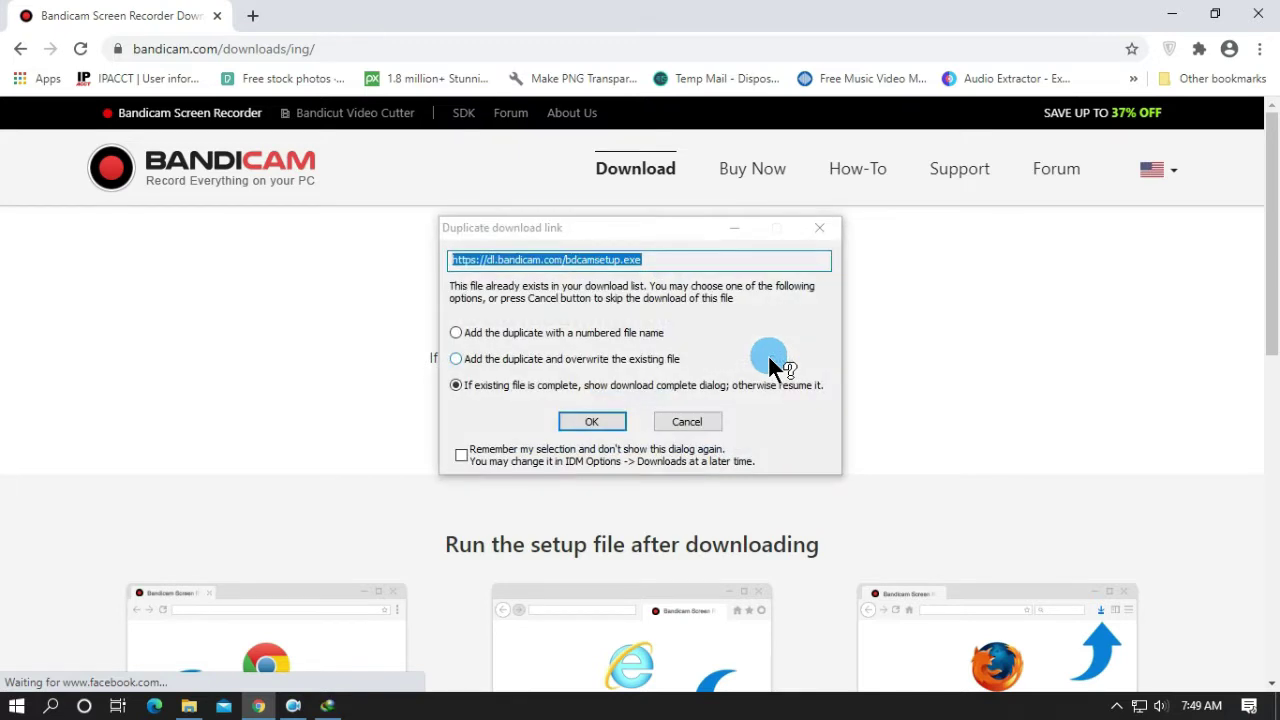
left_click(607, 417)
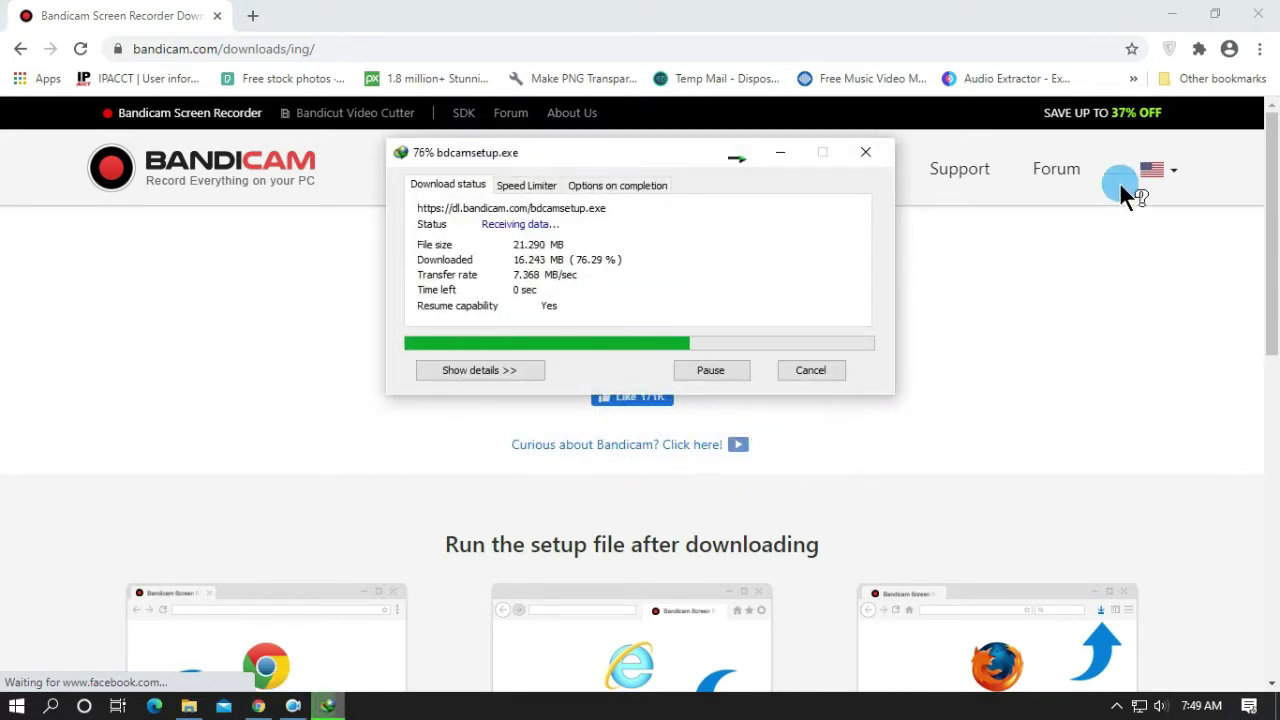
Switch to File Explorer, show the Programs folder in Downloads with large icons, and launch bdcamsetup.
left_click(1174, 16)
left_click(189, 705)
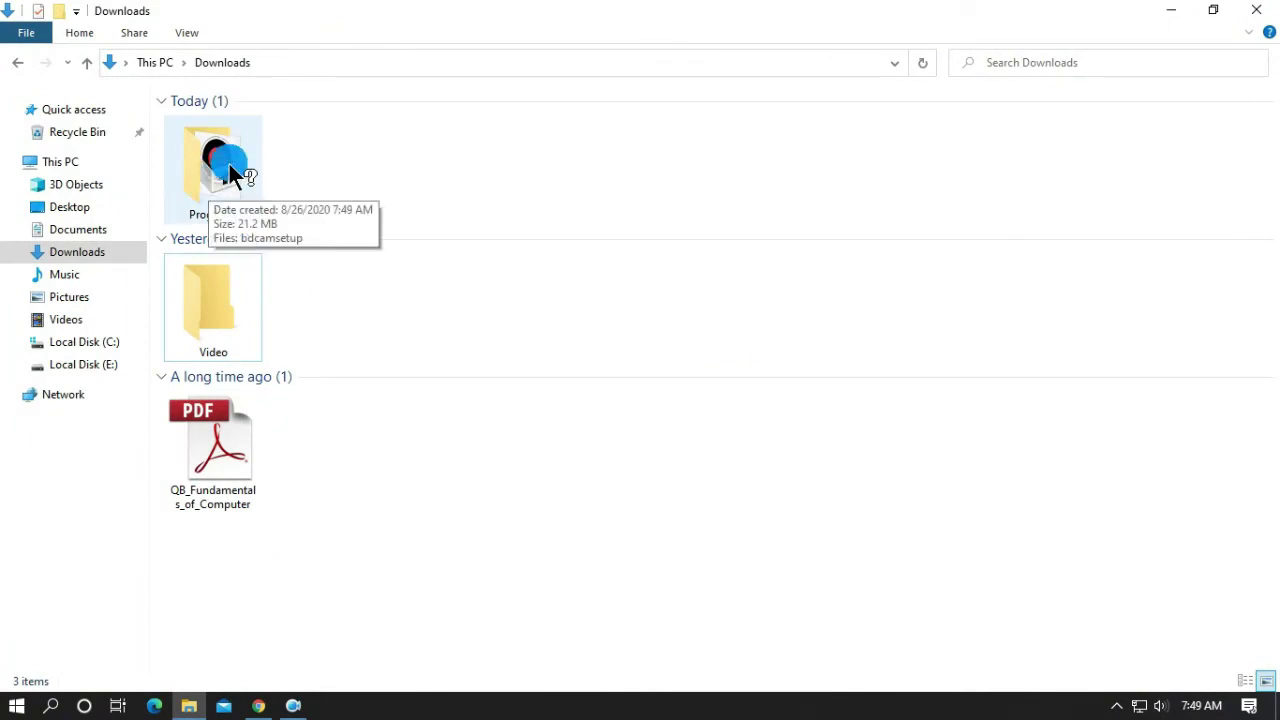
double_click(229, 164)
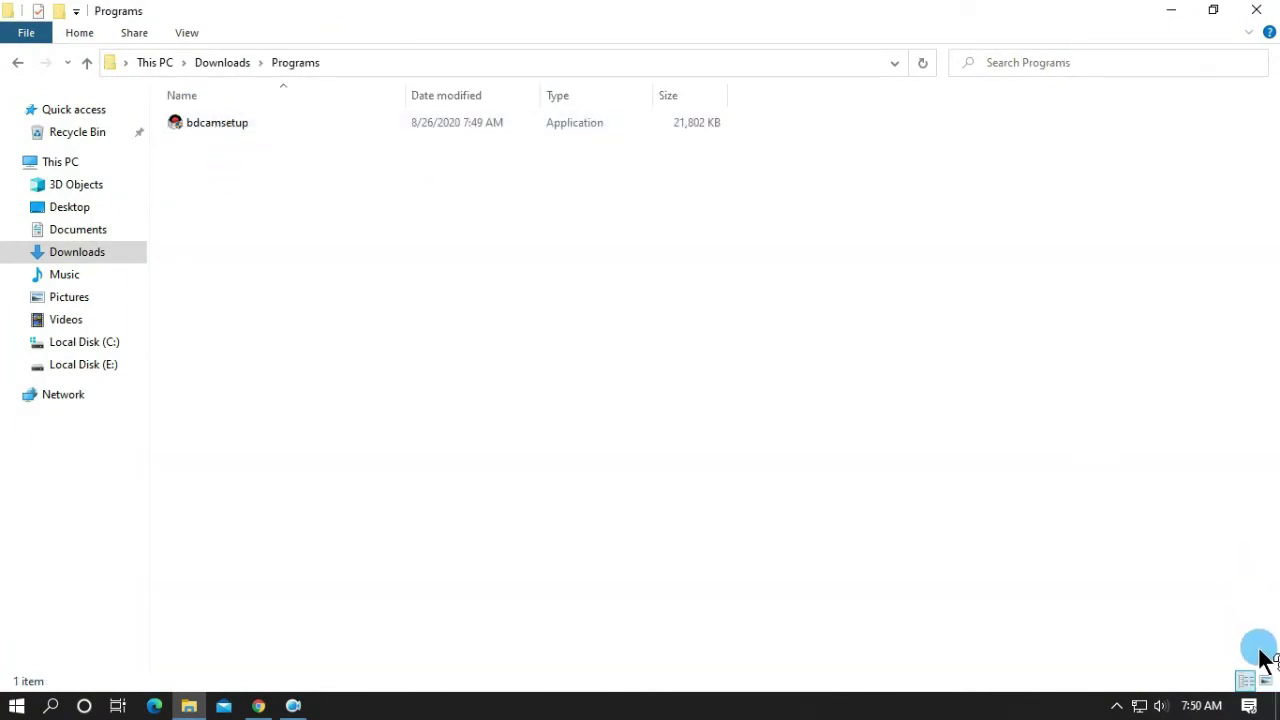
left_click(1265, 680)
left_click(220, 171)
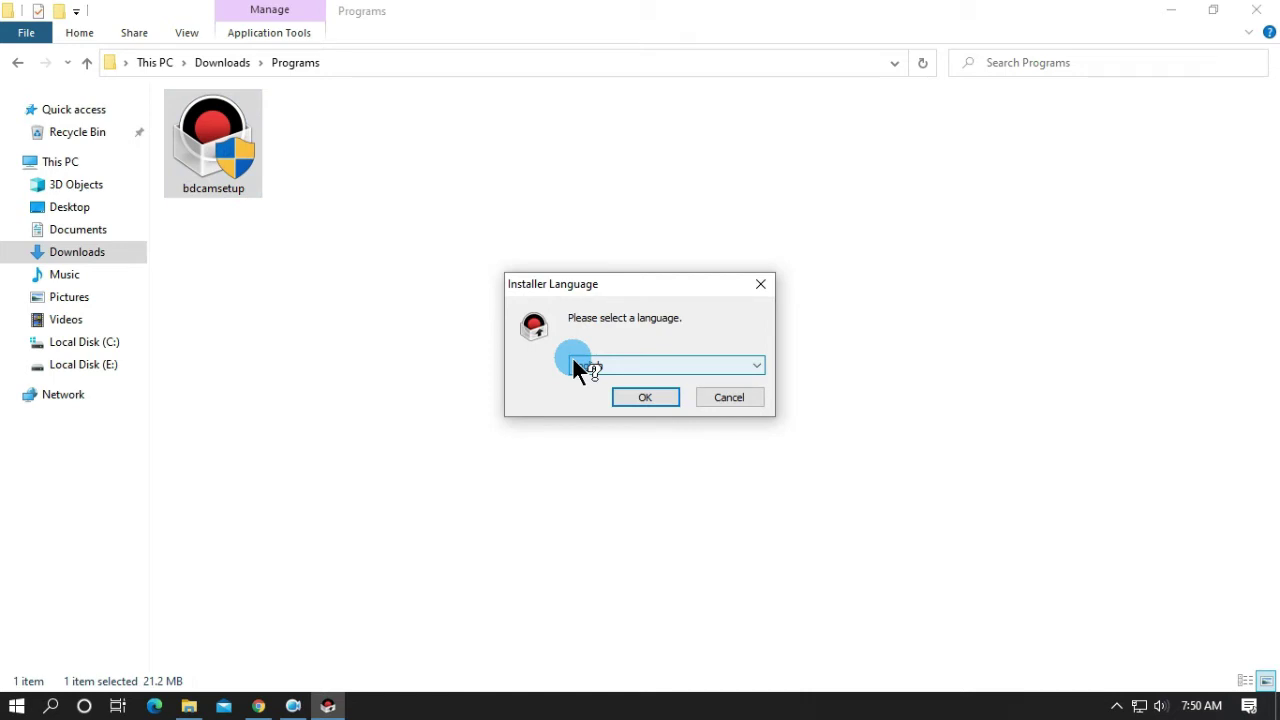
Install Bandicam with the General components in C:\Program Files (x86)\Bandicam and finish setup with Run Bandicam enabled.
left_click(640, 398)
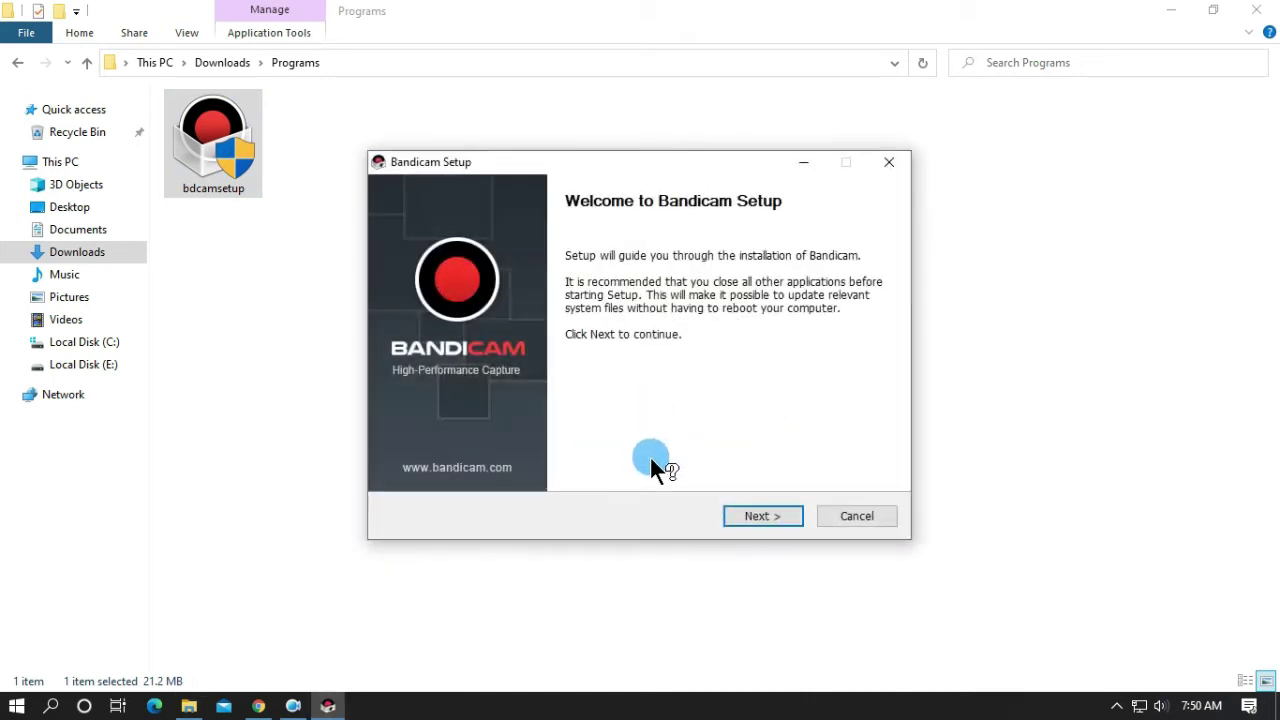
left_click(759, 518)
left_click(763, 518)
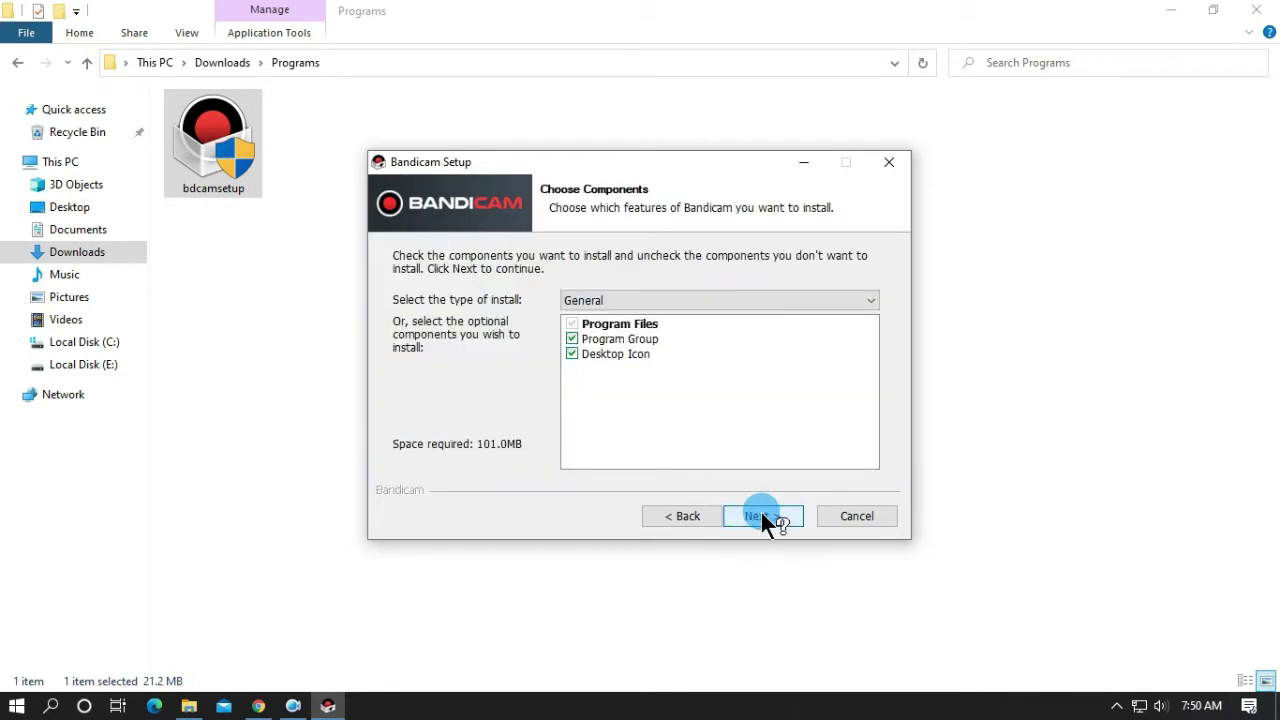
left_click(763, 518)
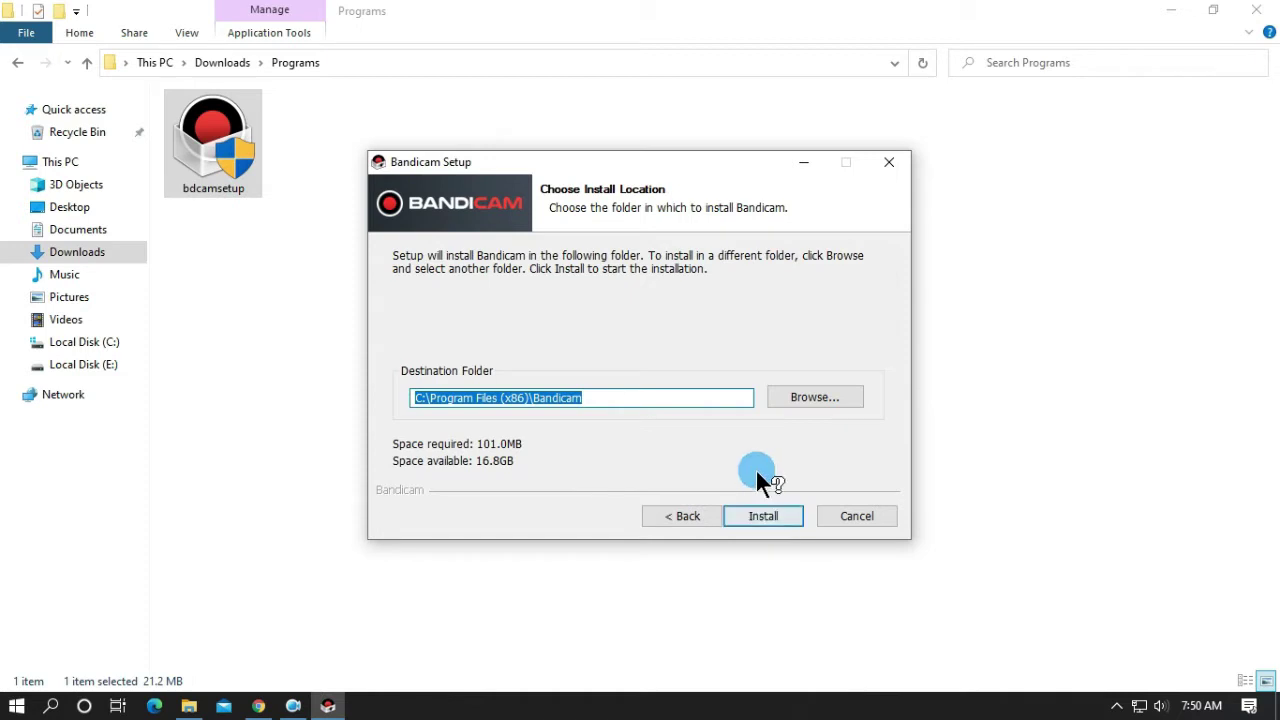
left_click(757, 512)
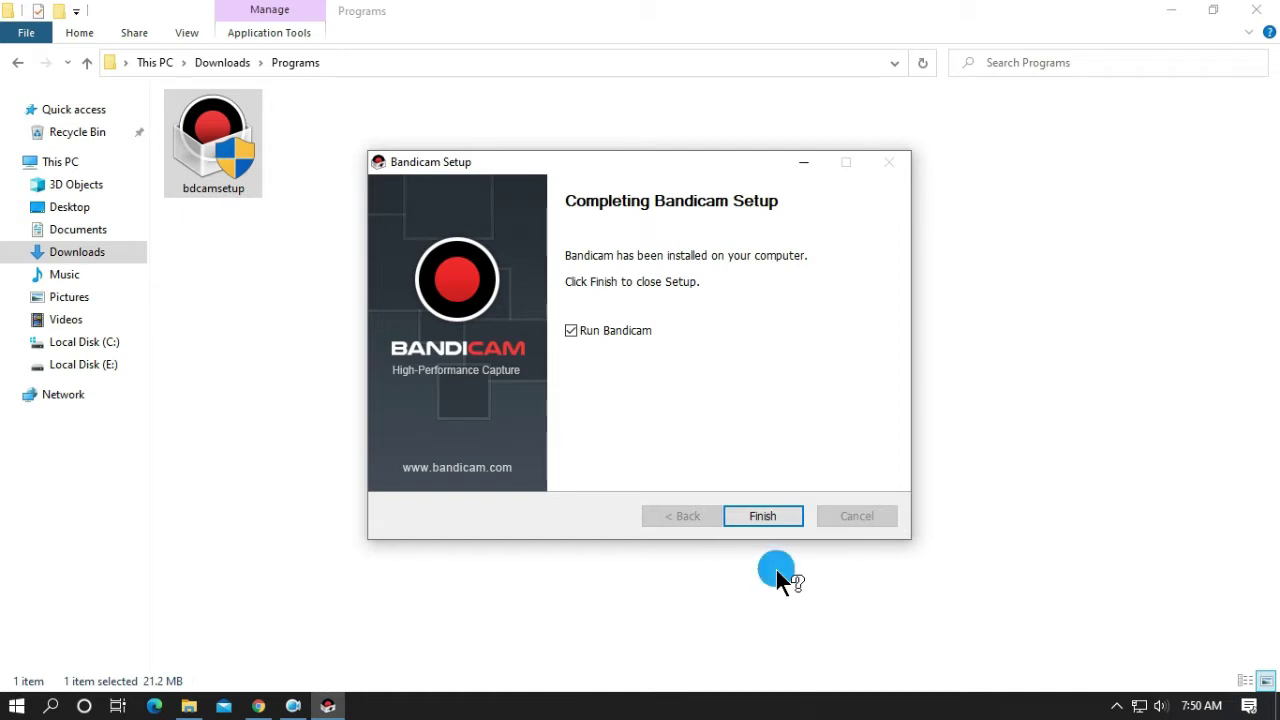
left_click(765, 518)
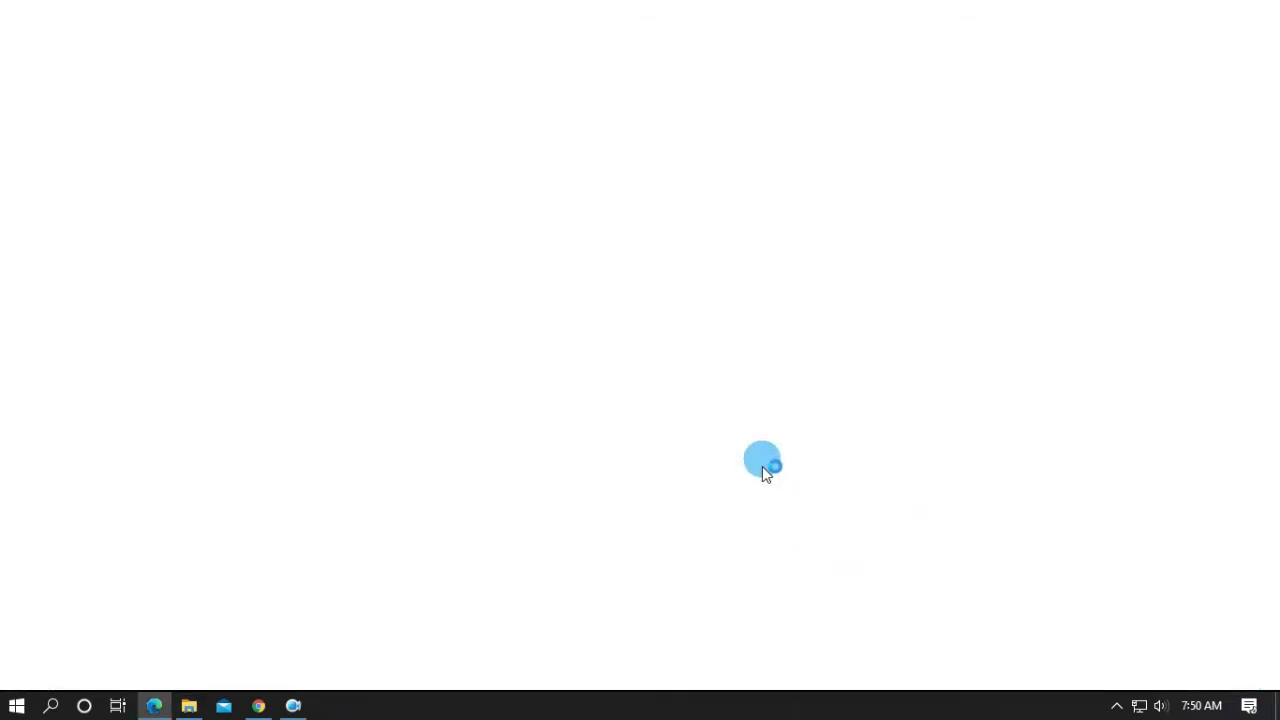
Clear the browser and folder windows away and accept the Intel QSV H.264 encoder for Bandicam.
left_click(1265, 10)
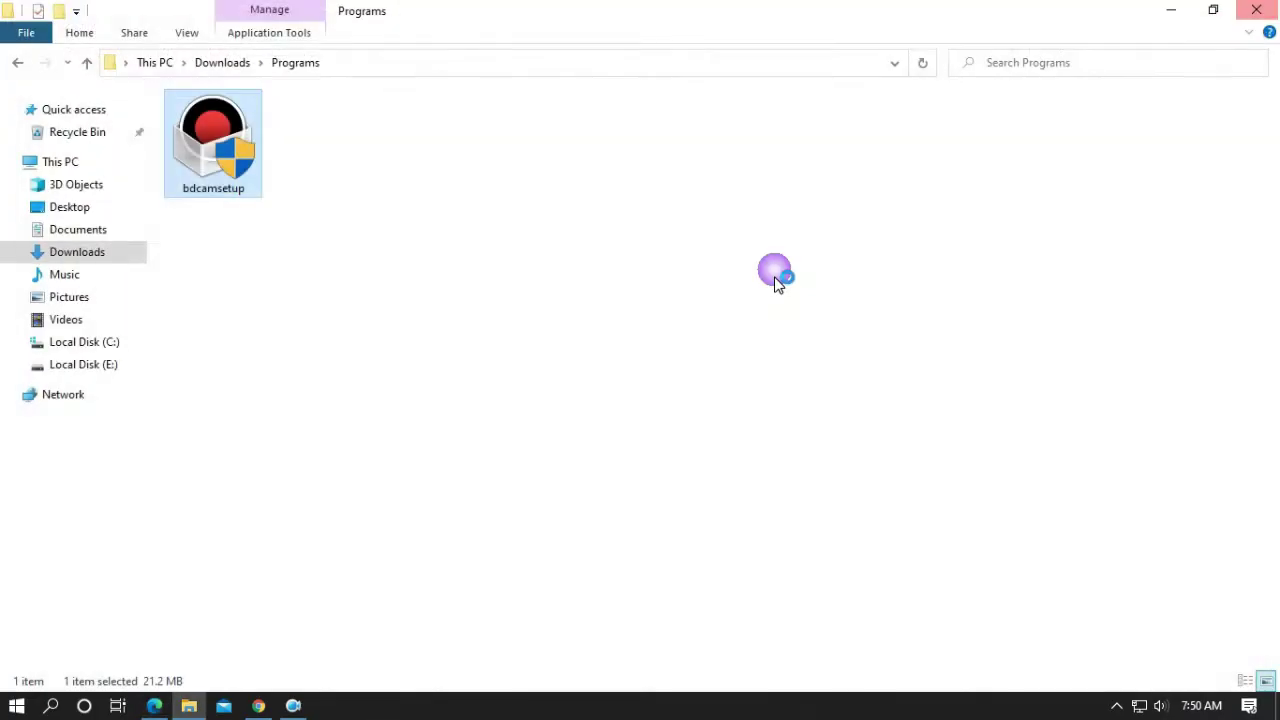
left_click(1174, 16)
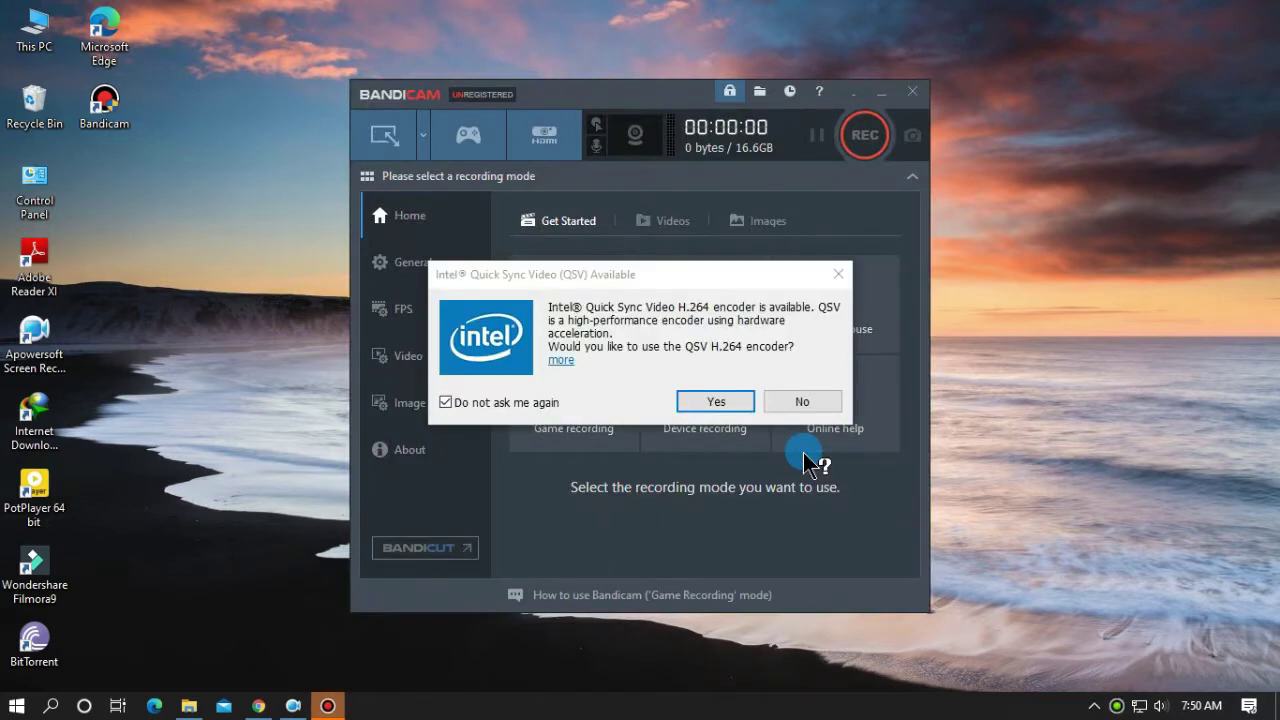
left_click(712, 403)
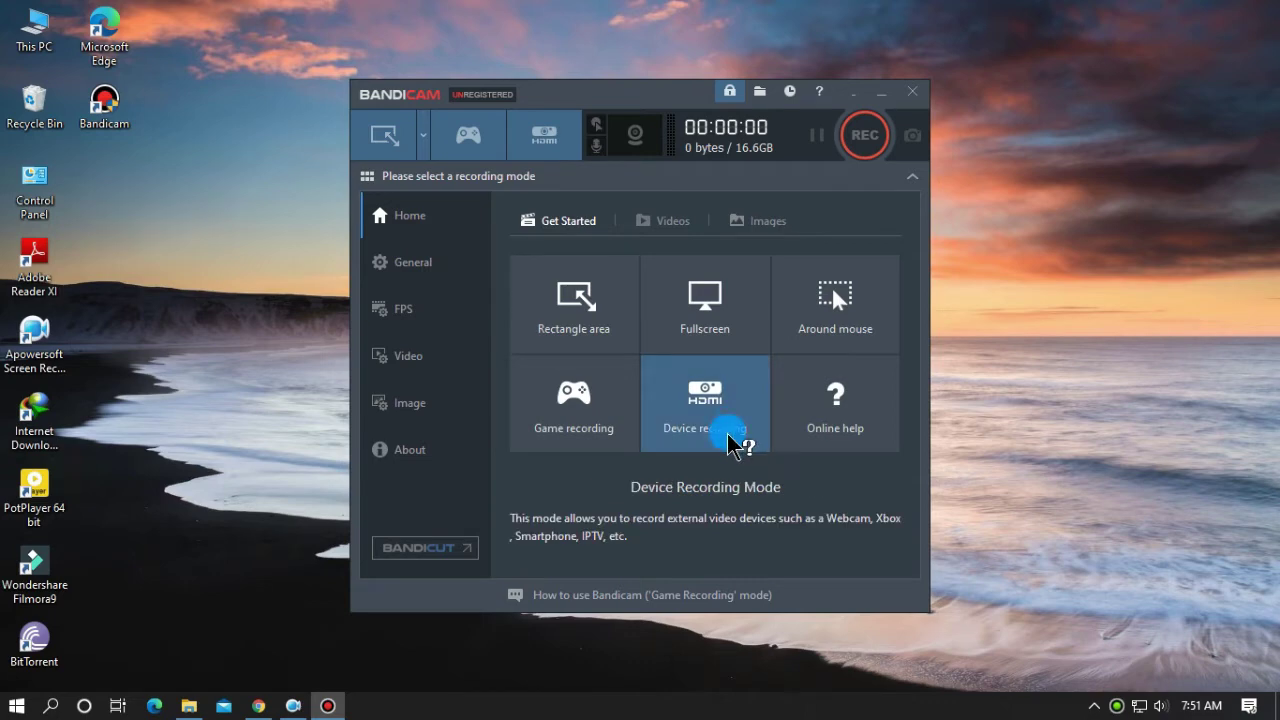
Choose the Rectangle area recording mode and check the output folder in the general options before opening the video settings.
left_click(573, 300)
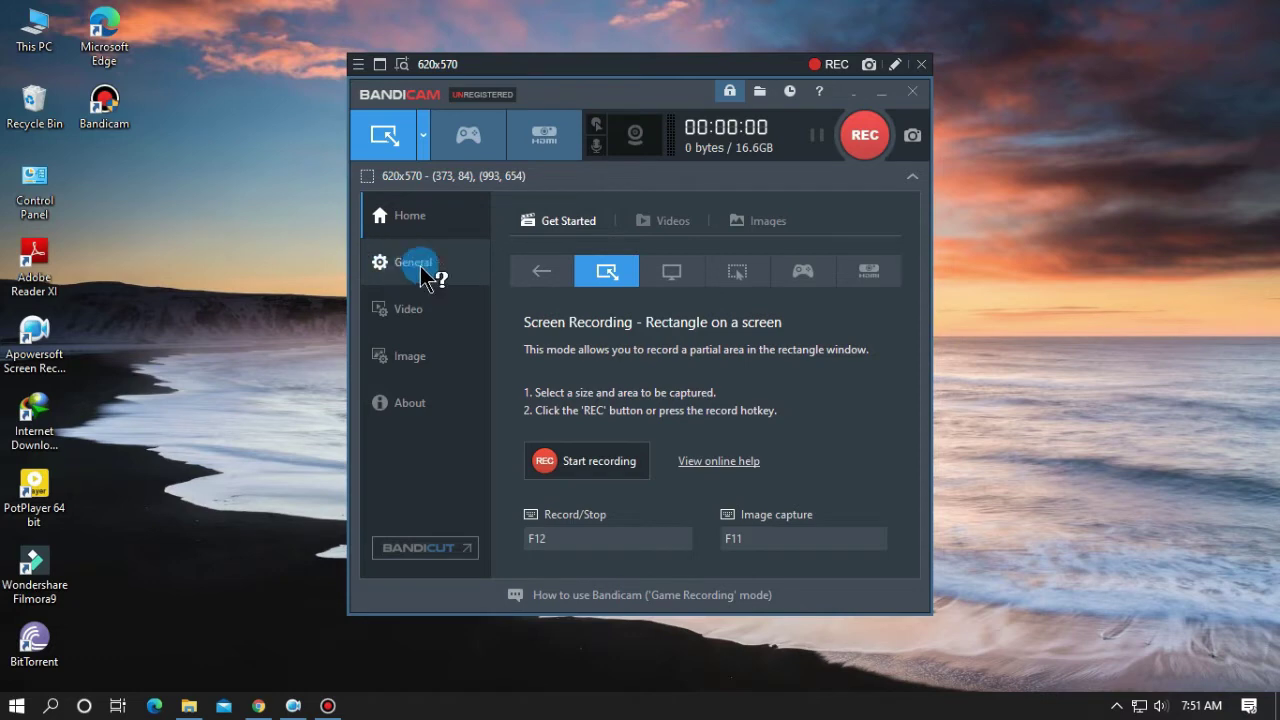
left_click(400, 268)
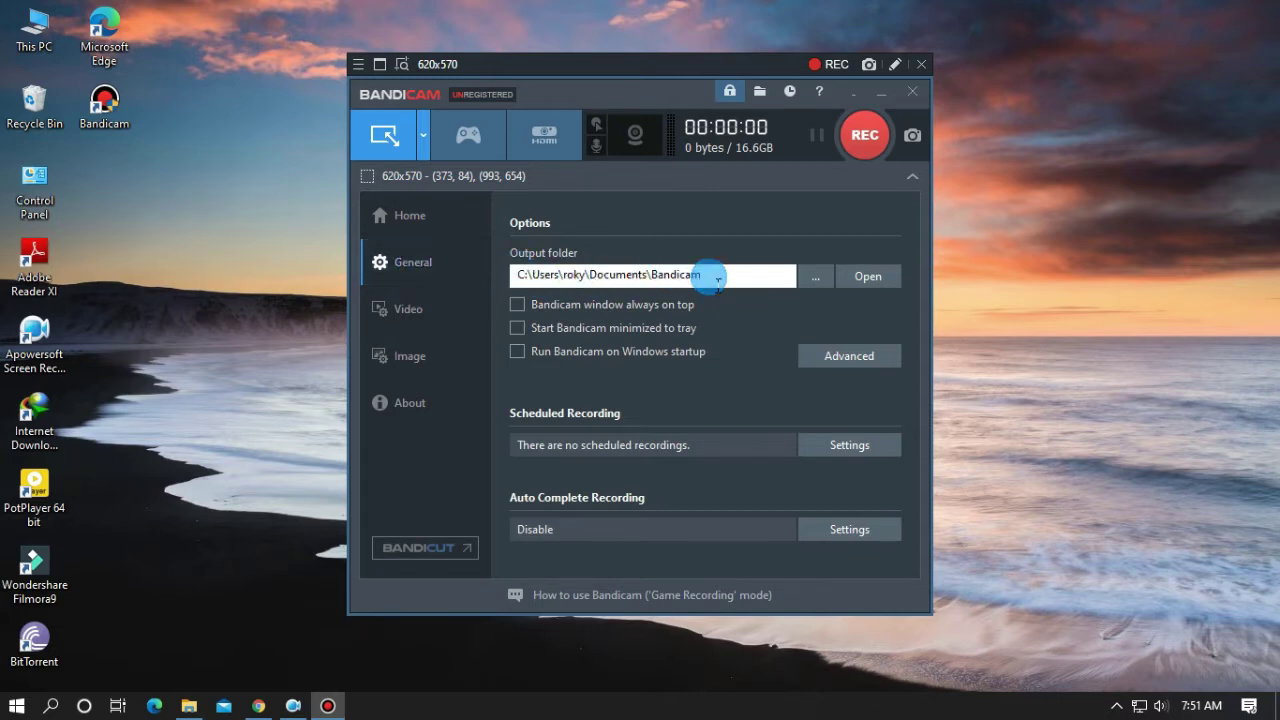
left_click_drag(722, 280, 512, 280)
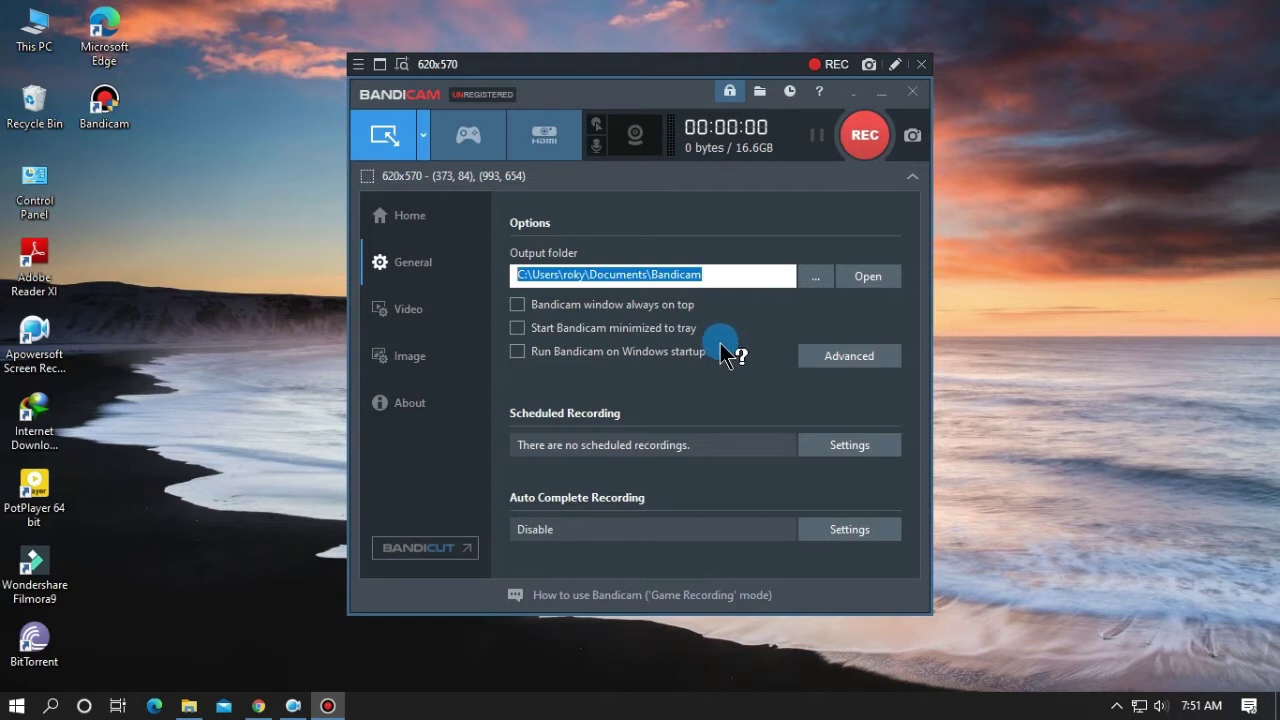
left_click(408, 312)
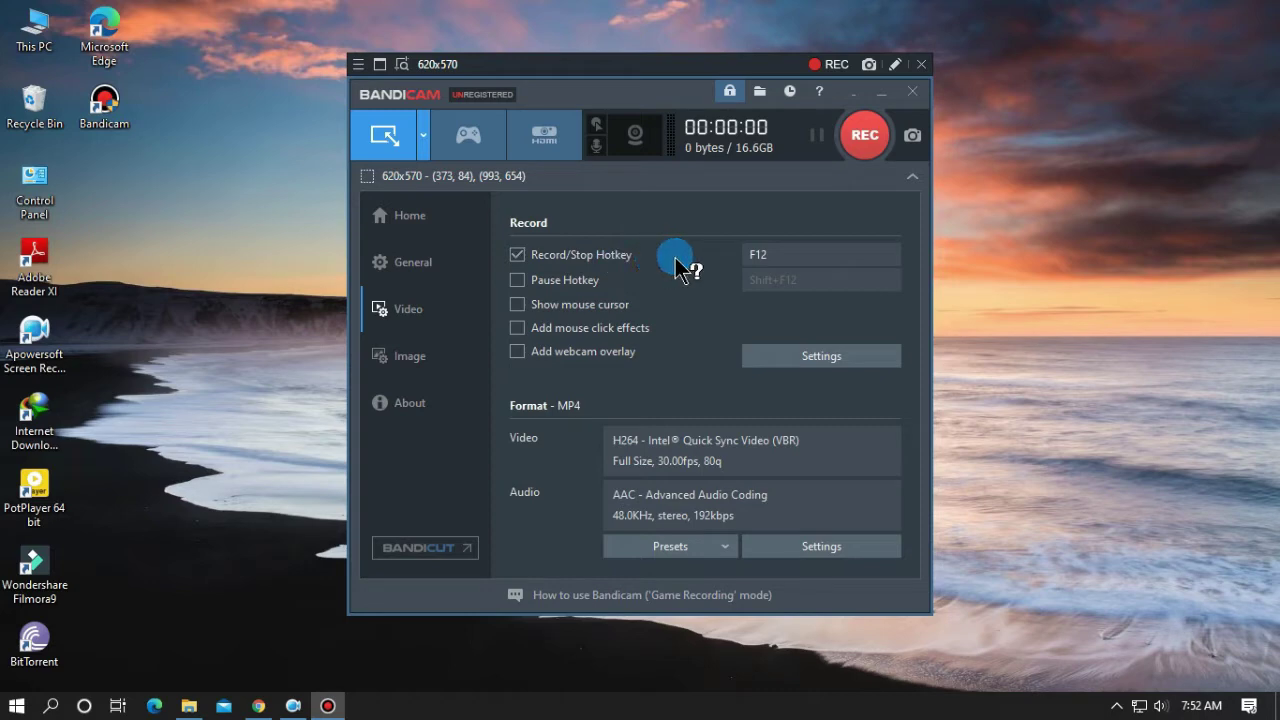
Enable the pause hotkey, highlight its Shift+F12 shortcut, and disable the hotkey again.
left_click(517, 280)
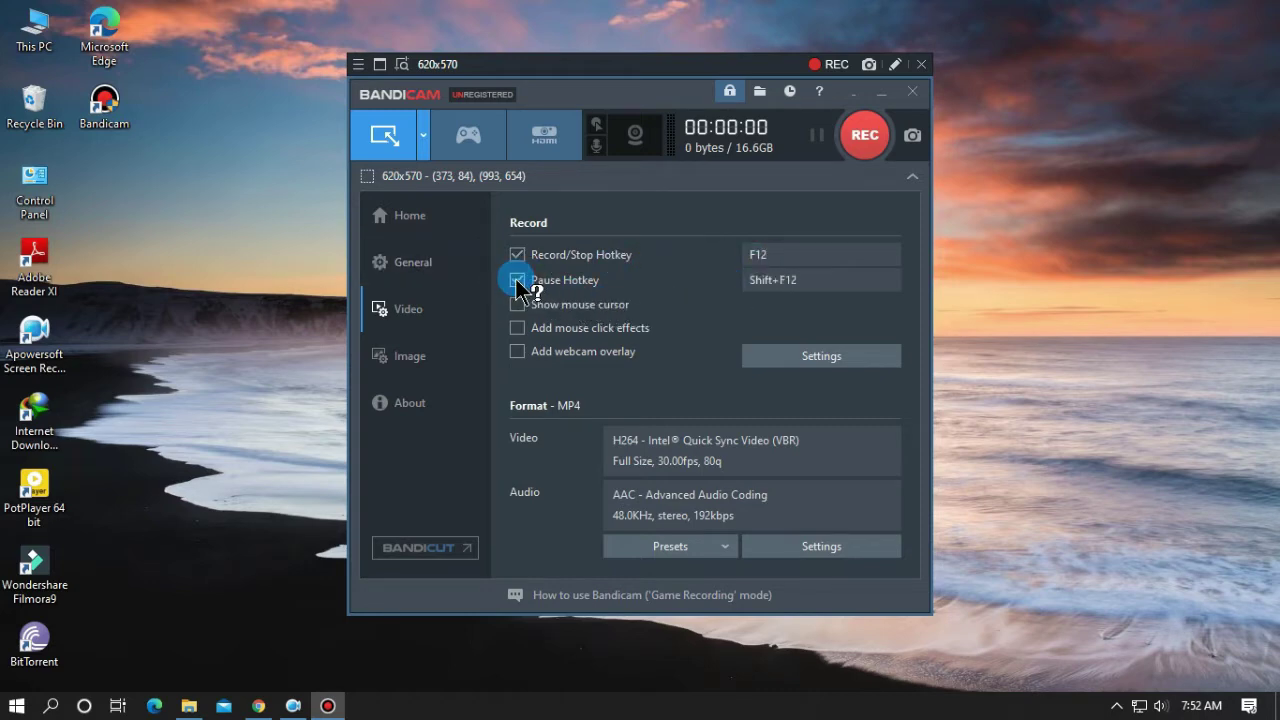
left_click(780, 280)
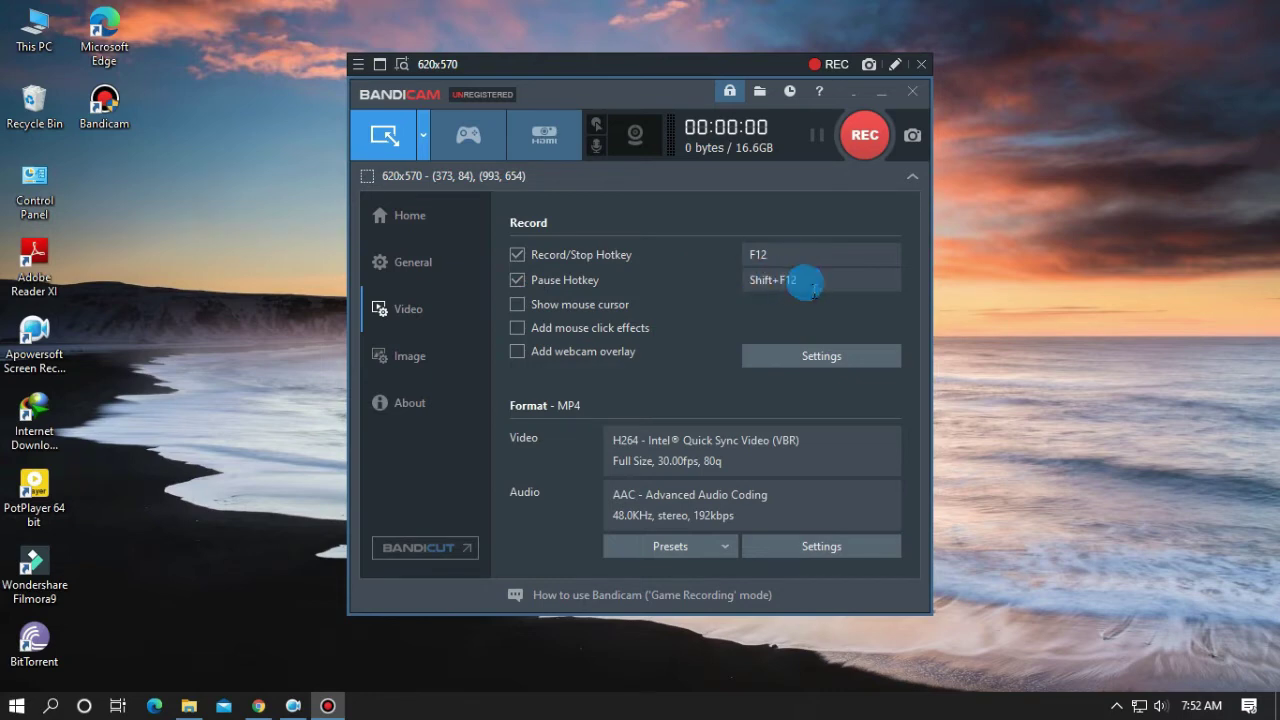
left_click(811, 287)
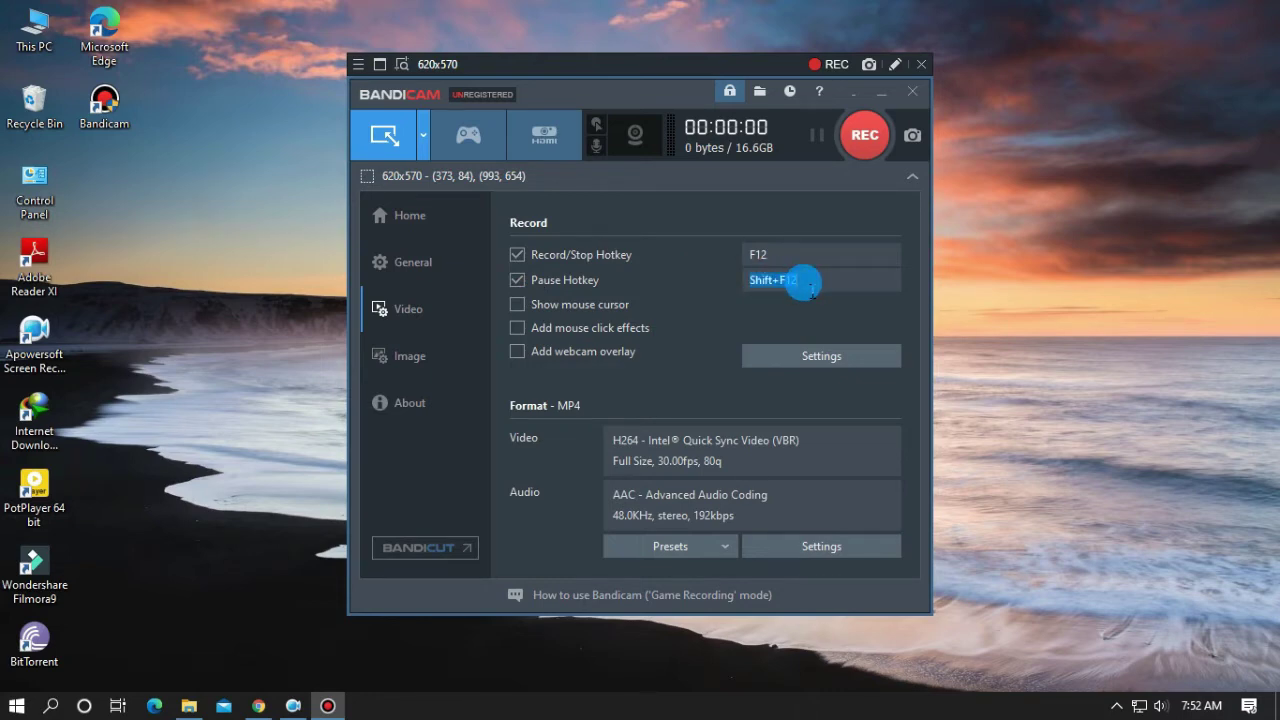
left_click(516, 282)
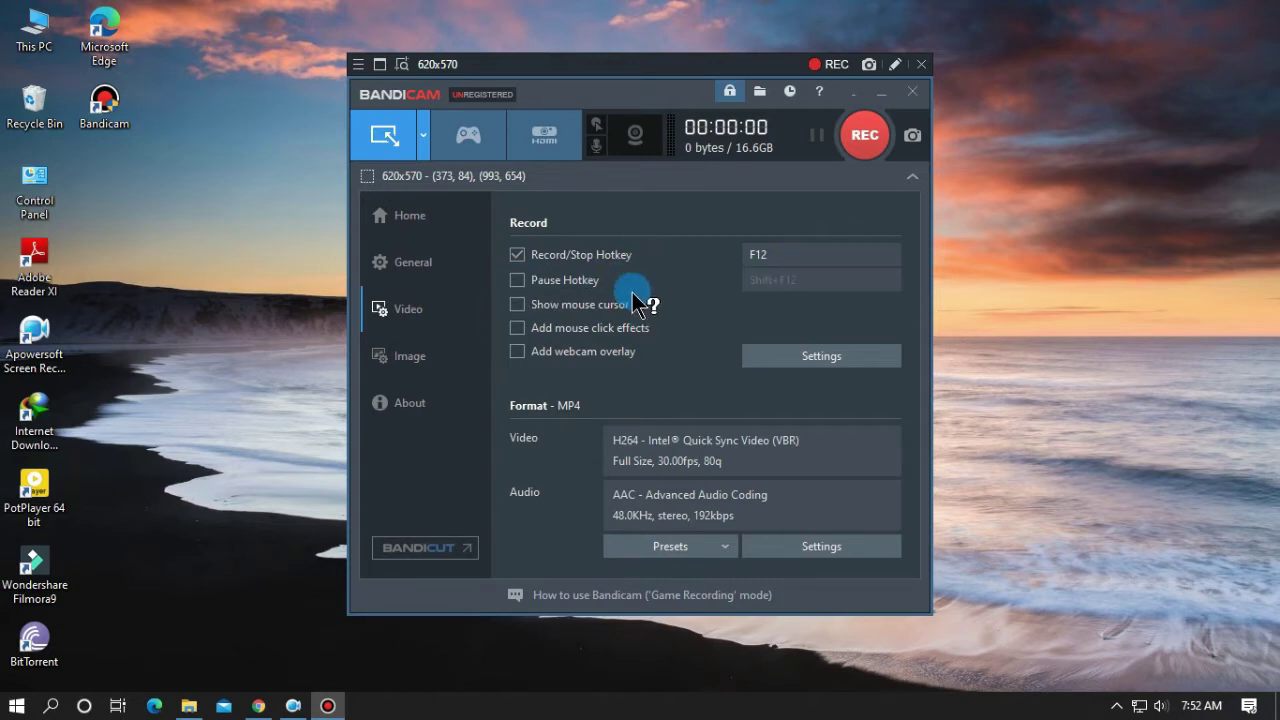
Enable the mouse cursor and mouse click effects for recordings, and turn on click sounds for left and right clicks.
left_click(517, 307)
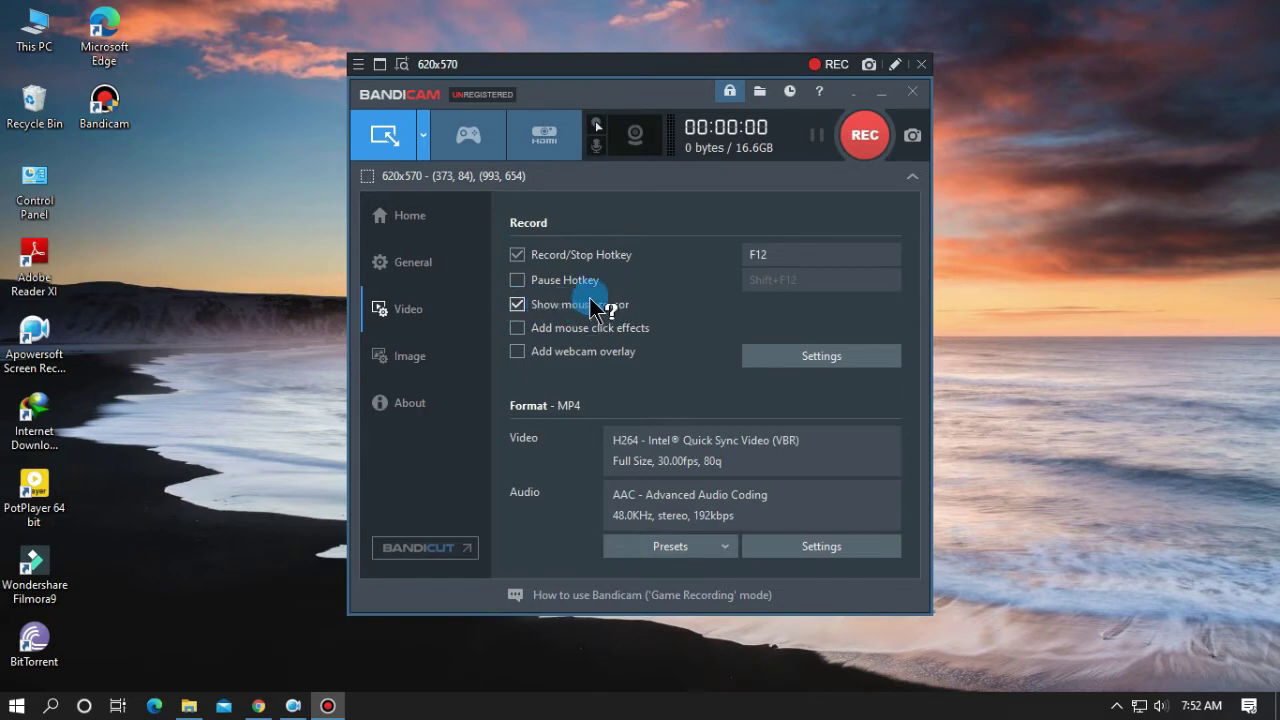
left_click(517, 328)
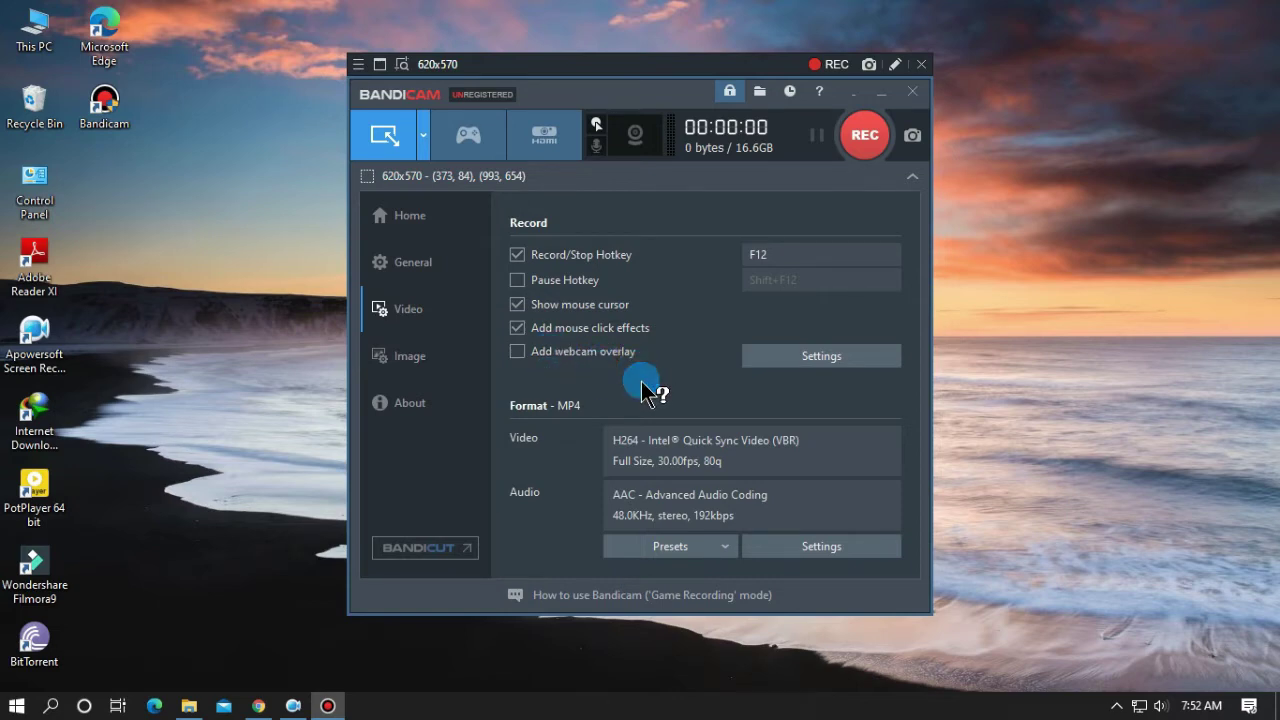
left_click(800, 357)
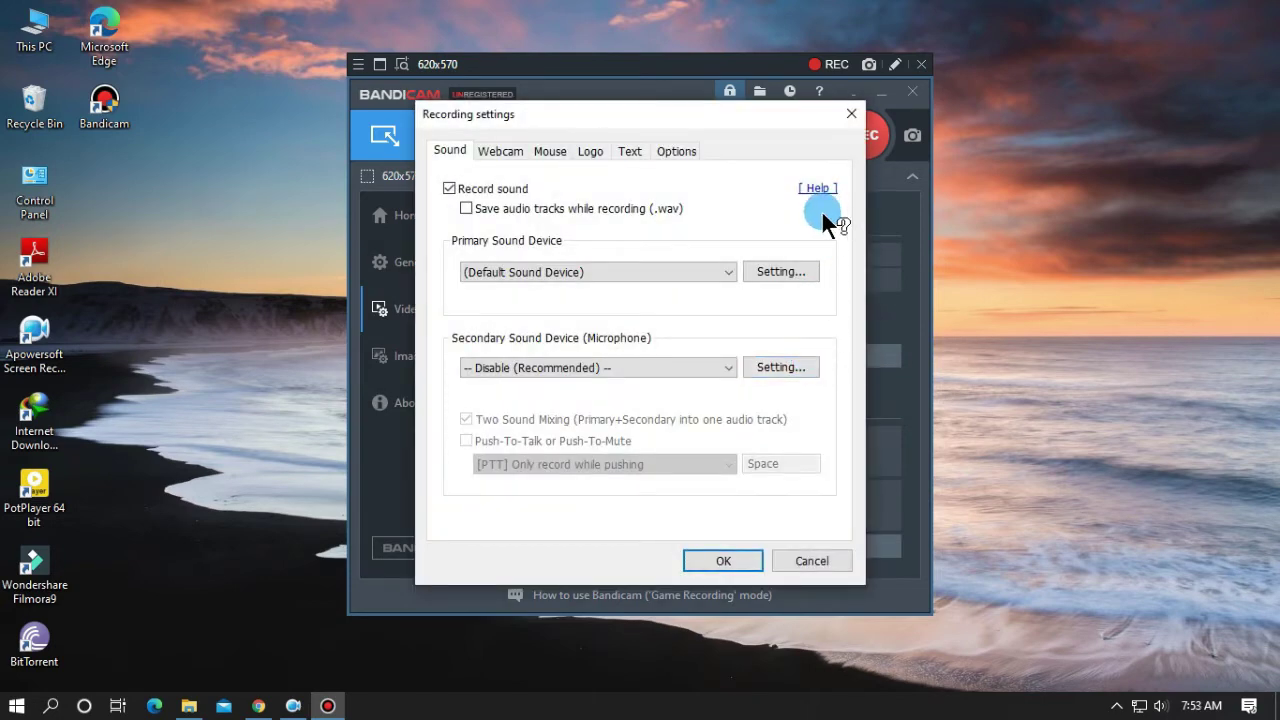
left_click(561, 152)
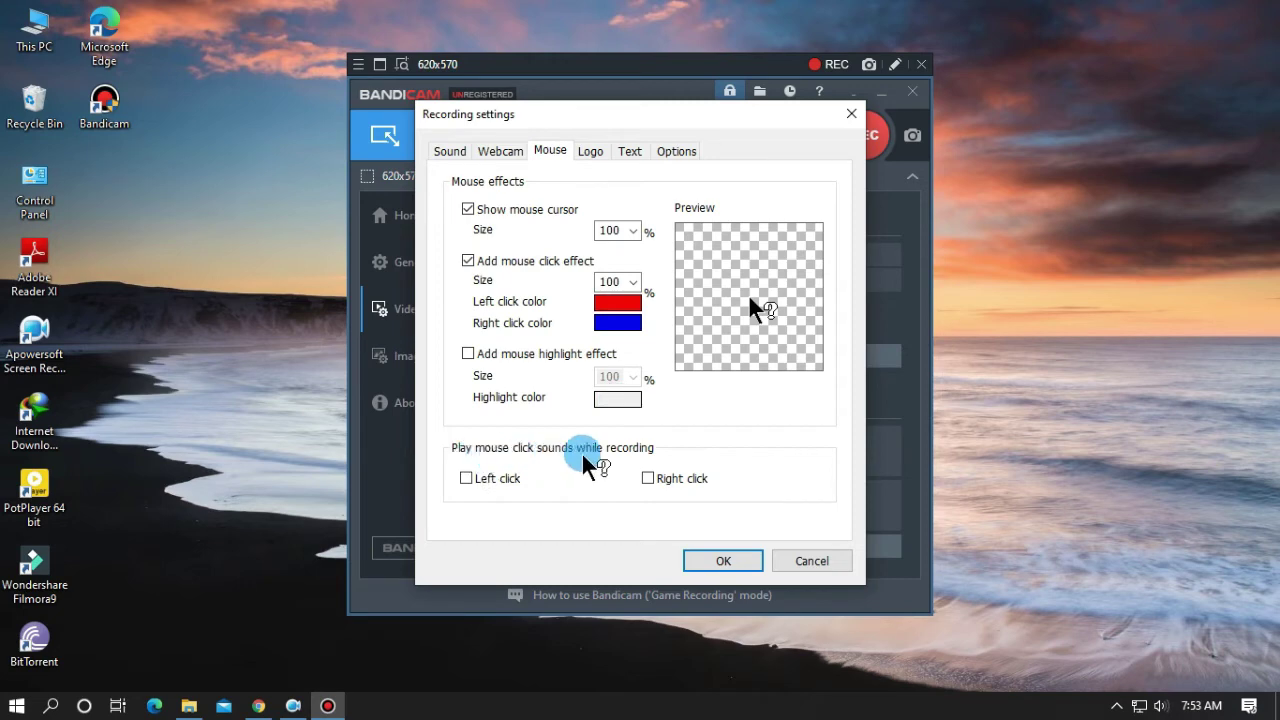
left_click(476, 480)
left_click(648, 479)
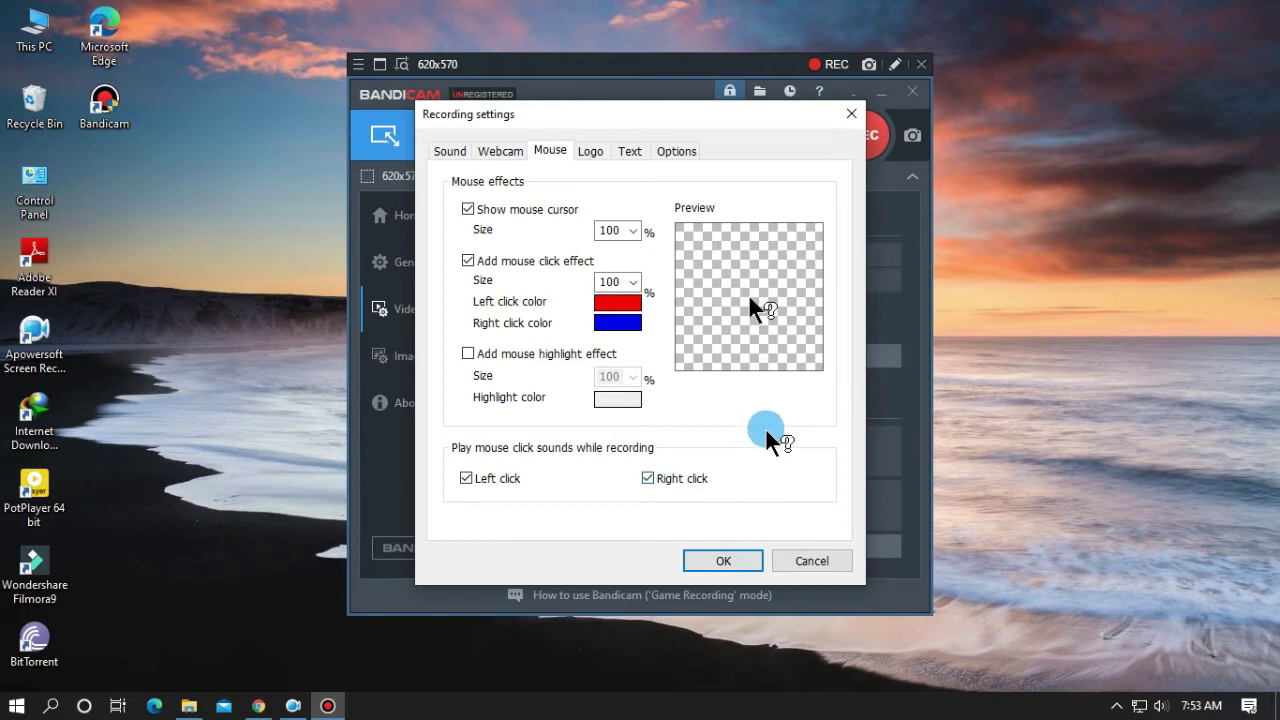
Review the general options, text overlay, logo, webcam and sound sections of the recording settings.
left_click(679, 154)
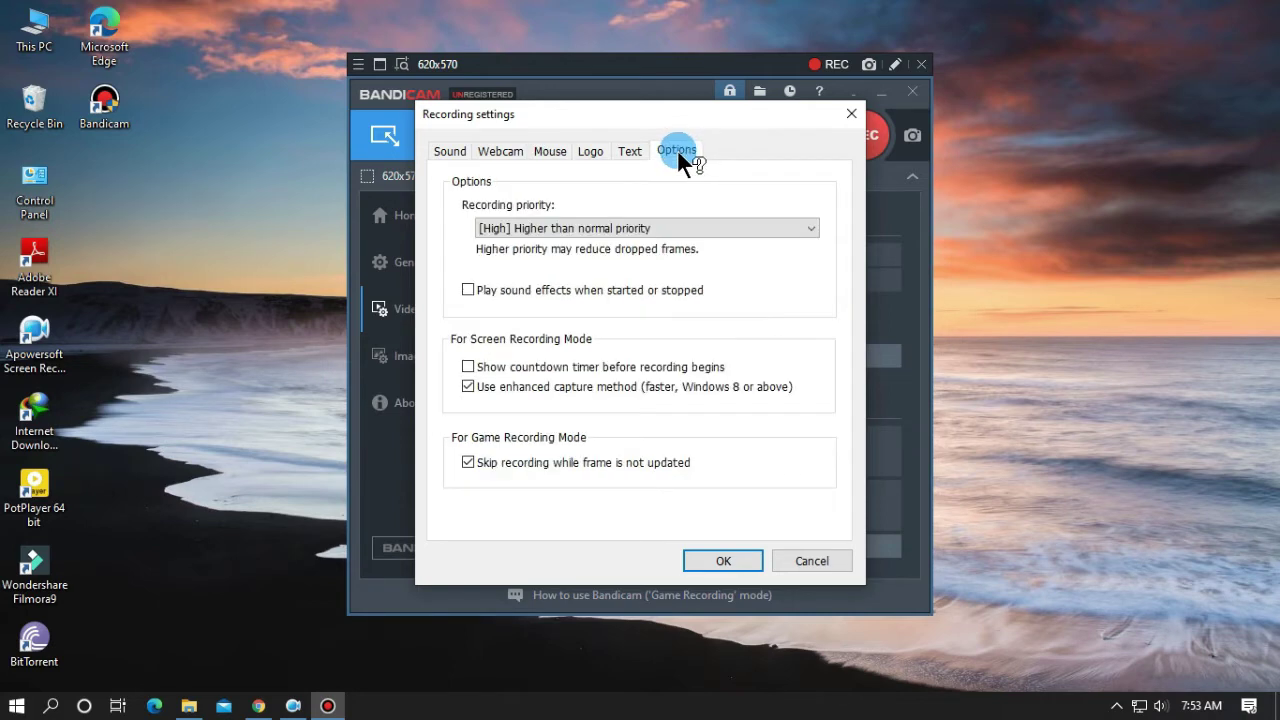
left_click(636, 153)
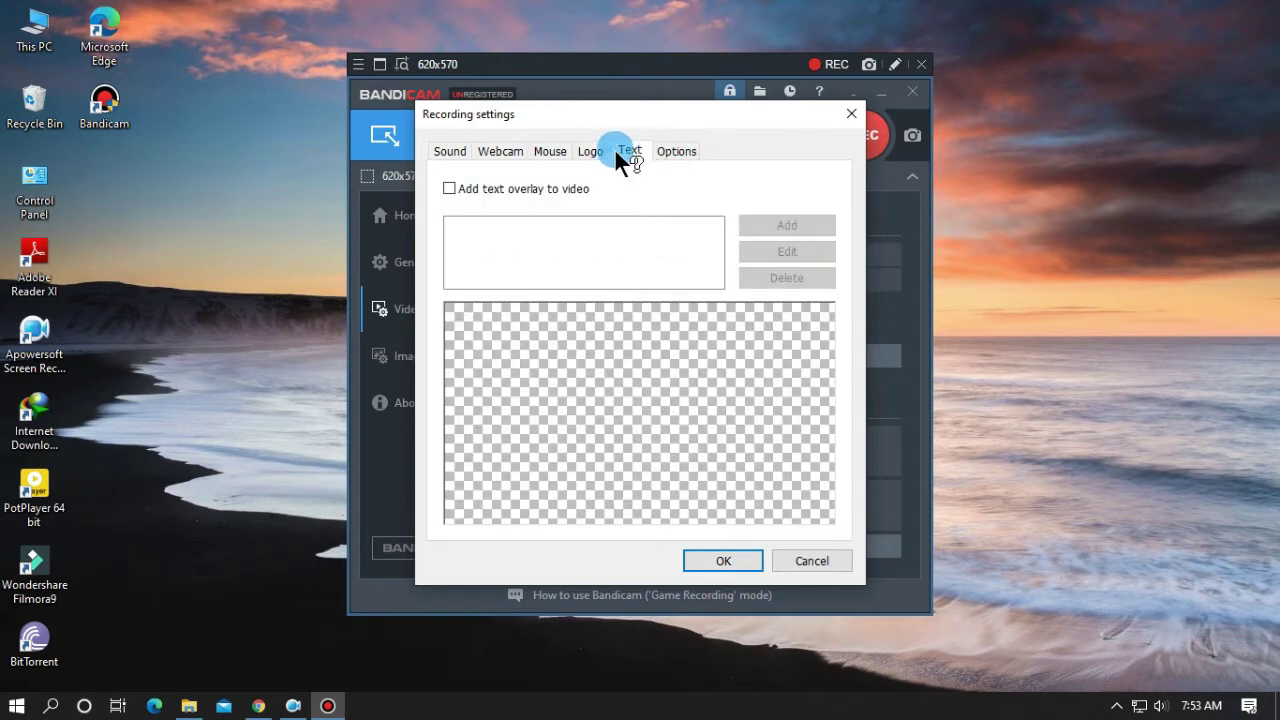
left_click(590, 147)
left_click(496, 150)
left_click(448, 151)
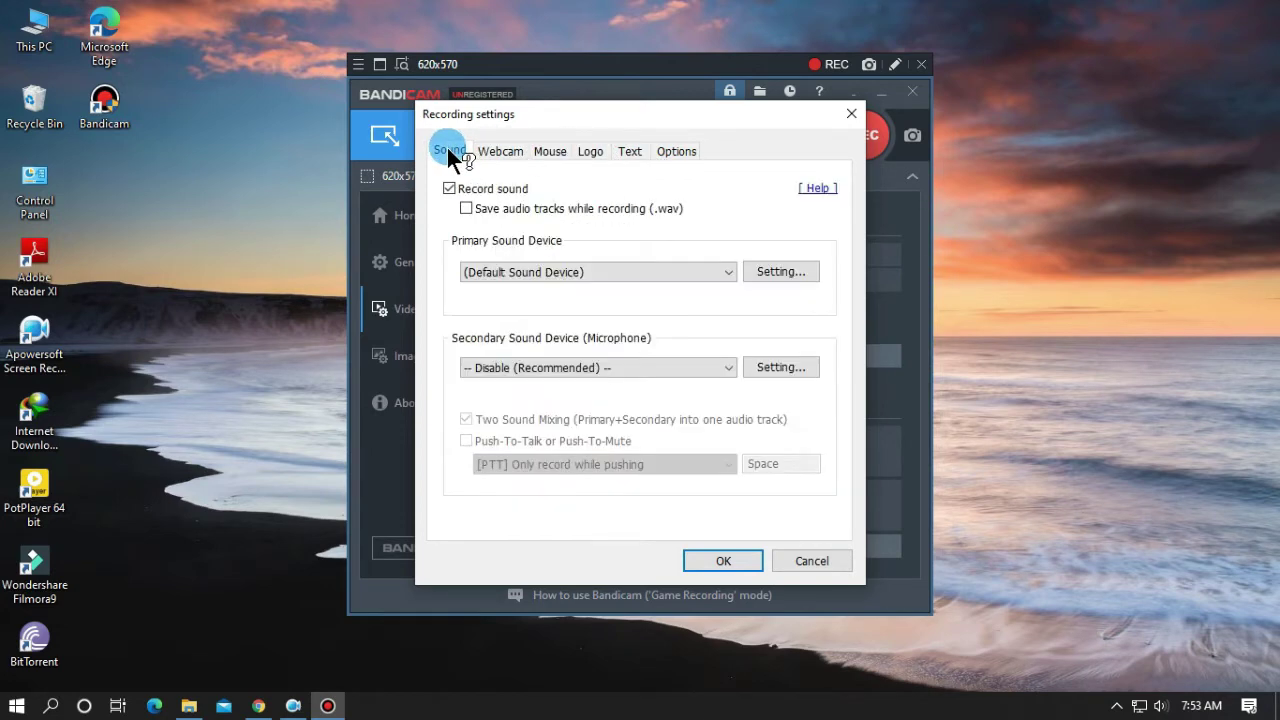
Check the logo overlay section, accept the recording settings, and view the image capture options.
left_click(591, 152)
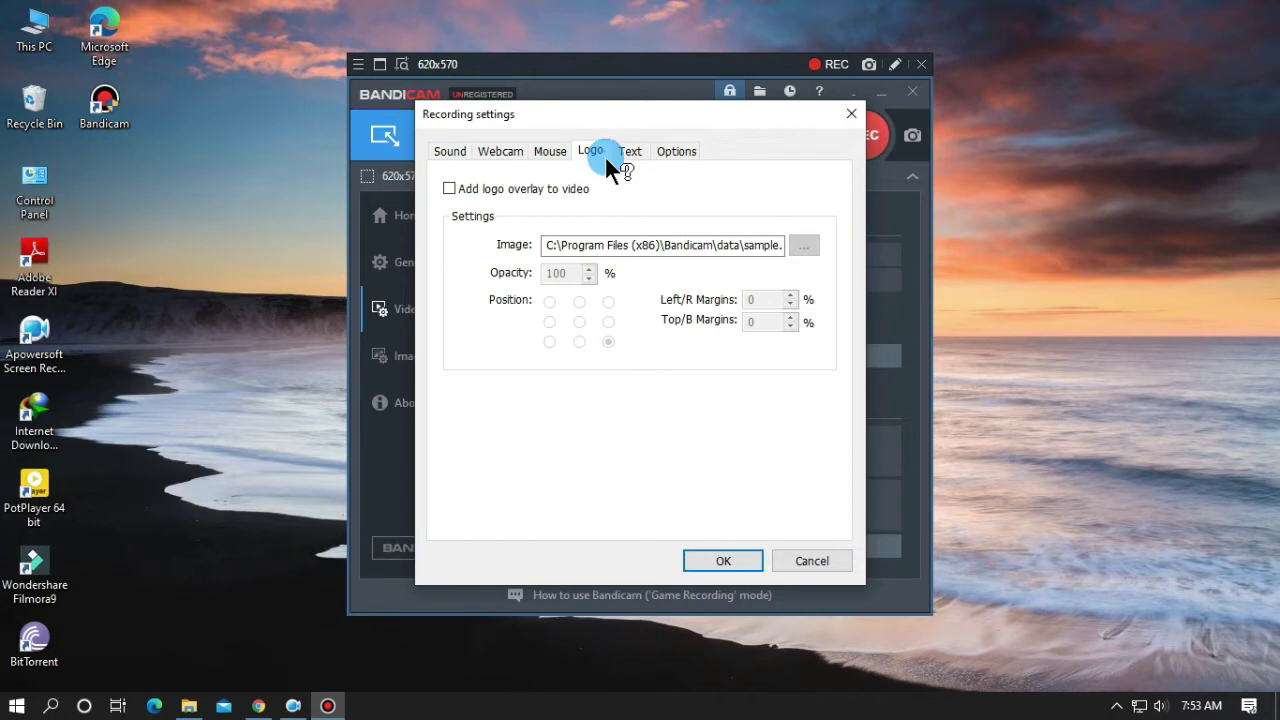
left_click(722, 560)
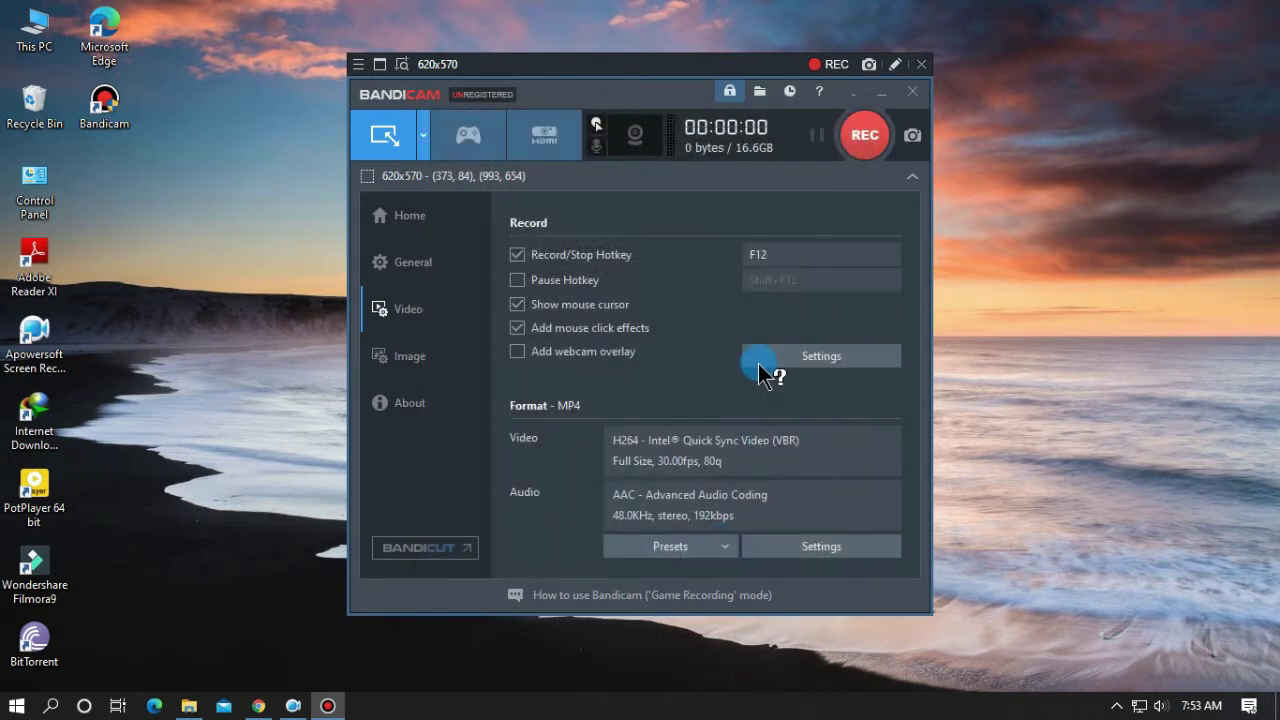
left_click(419, 368)
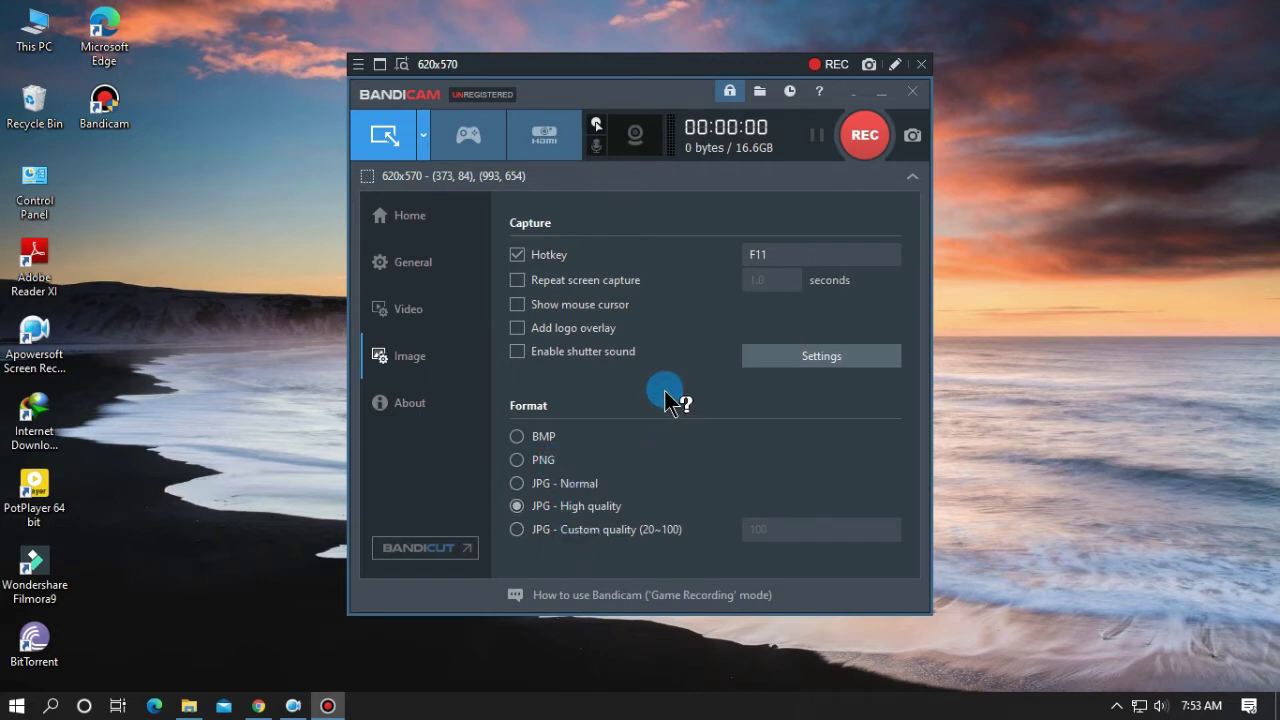
Set the recording mode to Fullscreen and hide the main window in the system tray.
left_click(423, 138)
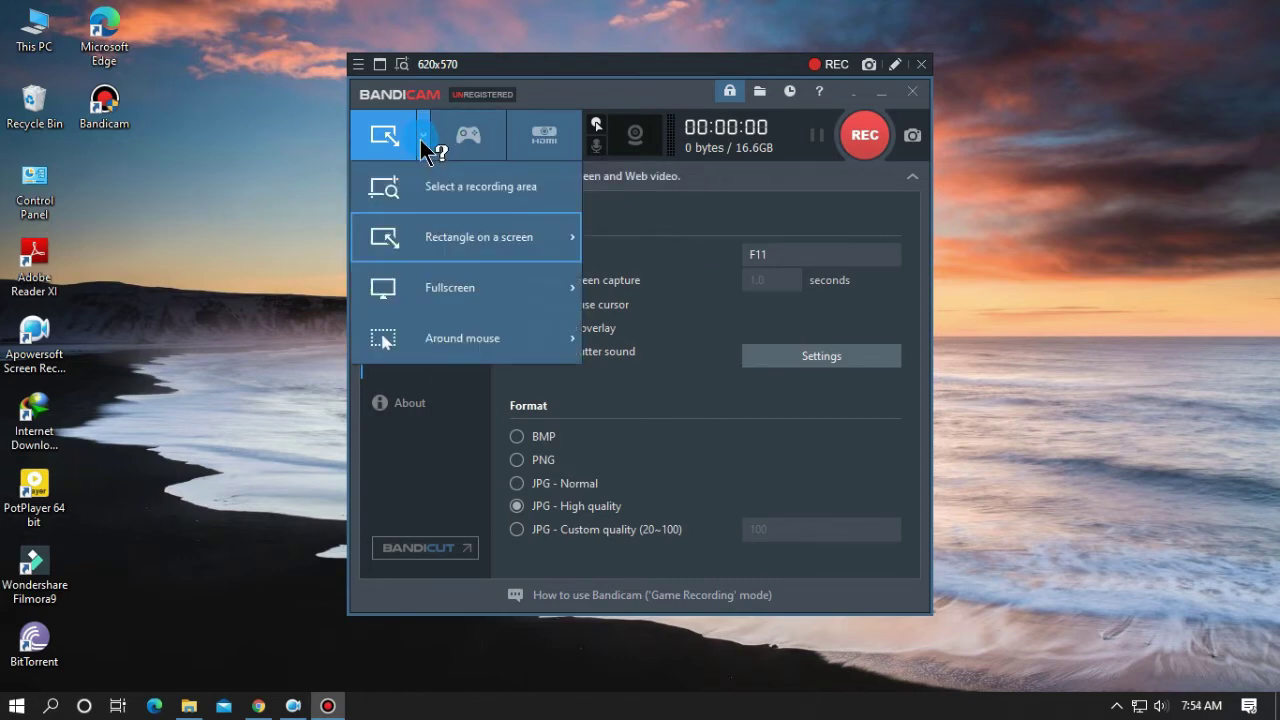
left_click(444, 290)
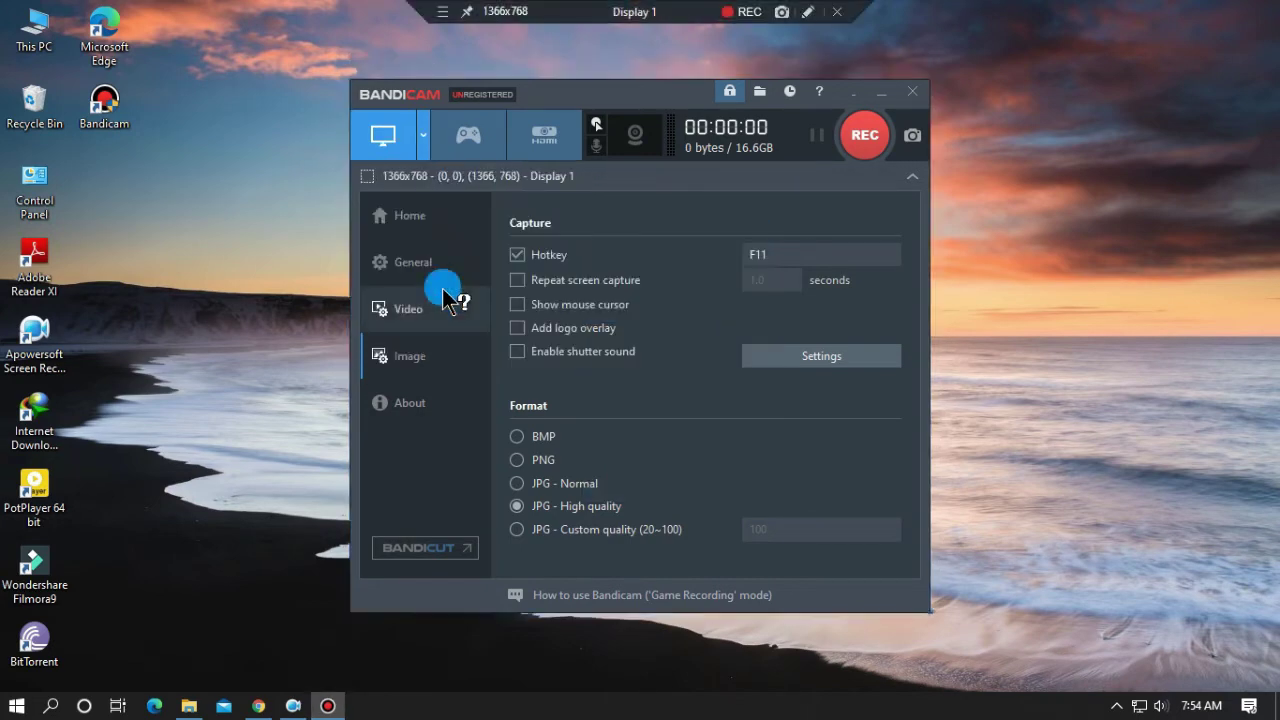
left_click(852, 94)
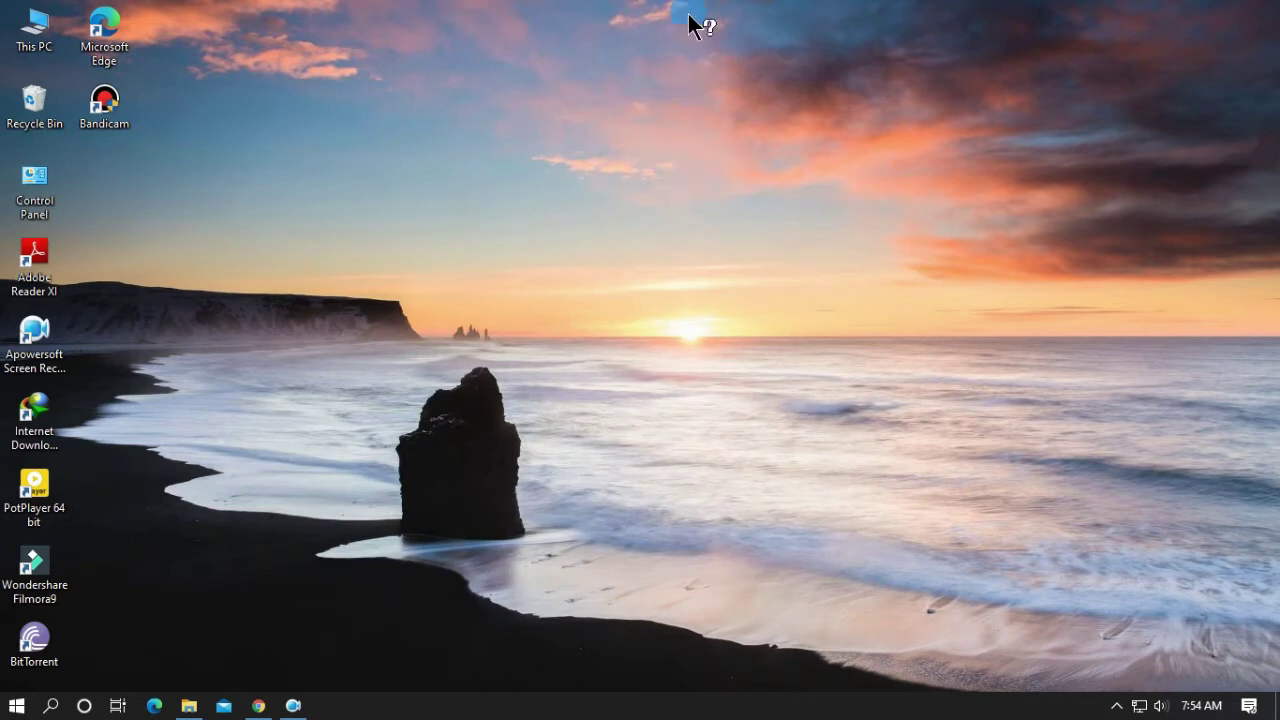
Start a full-screen video recording of the desktop and stop it after a few seconds.
mouse_move(703, 10)
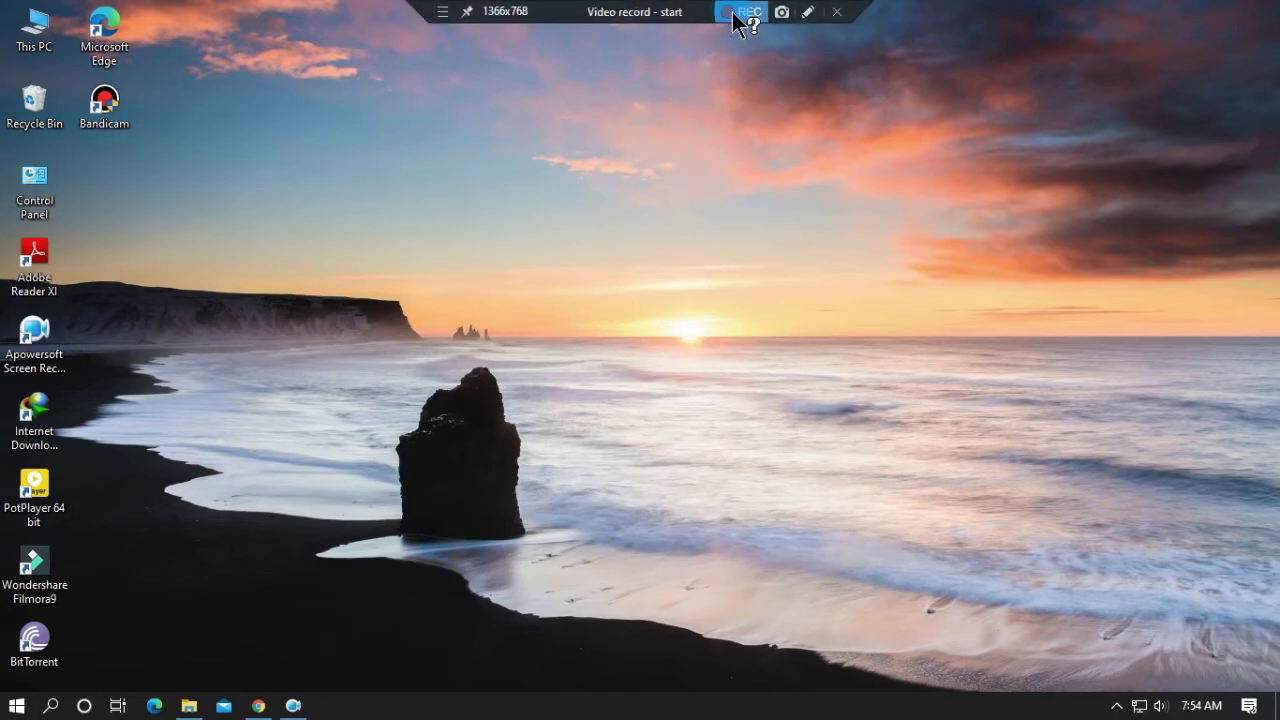
left_click(735, 14)
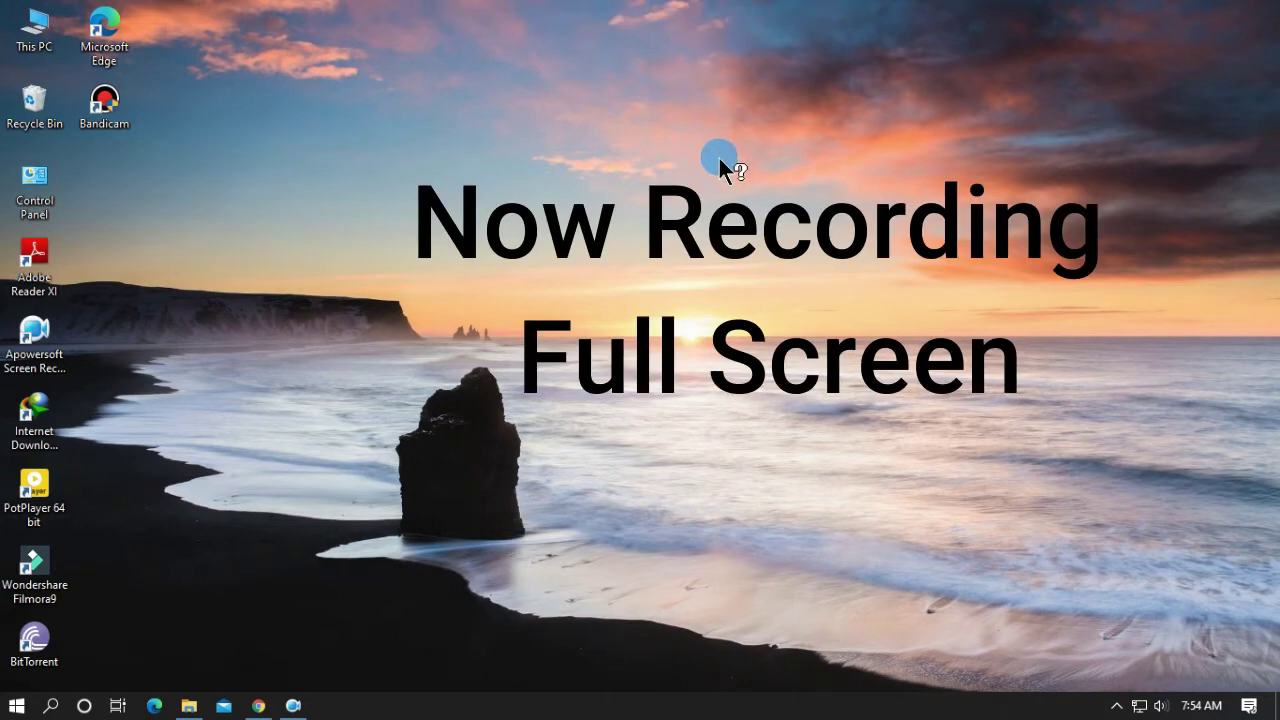
mouse_move(738, 12)
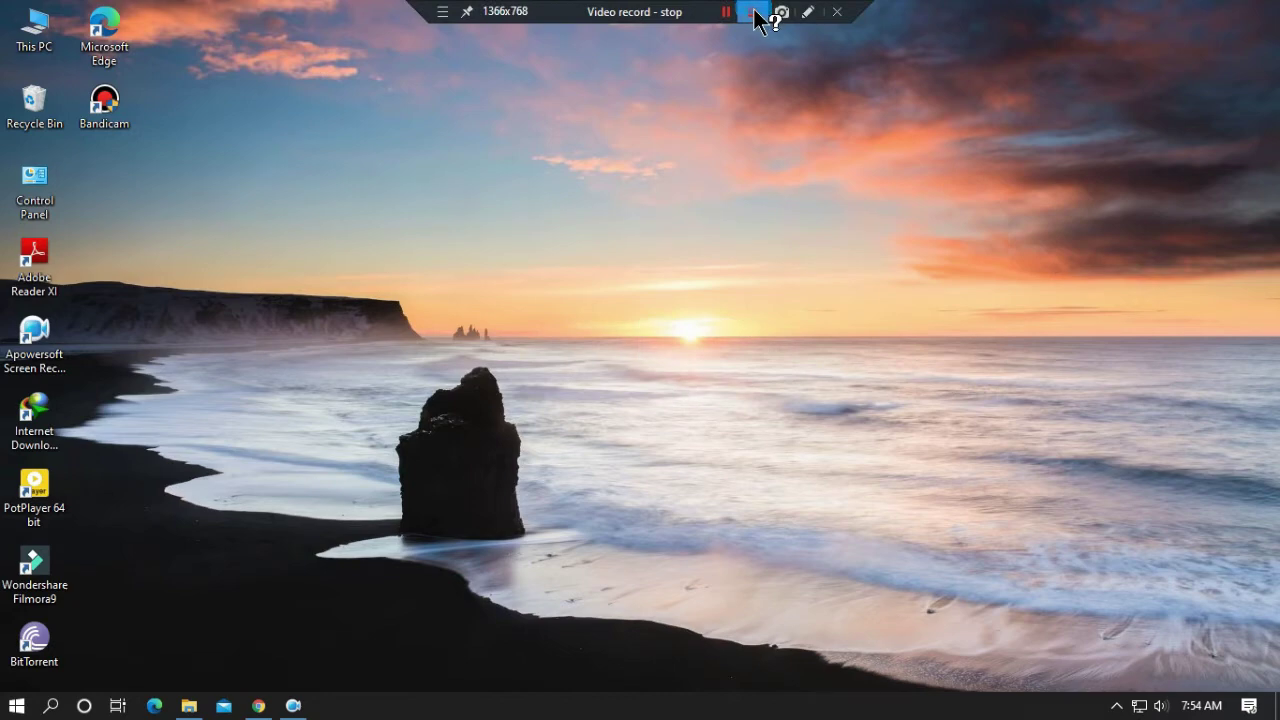
left_click(756, 13)
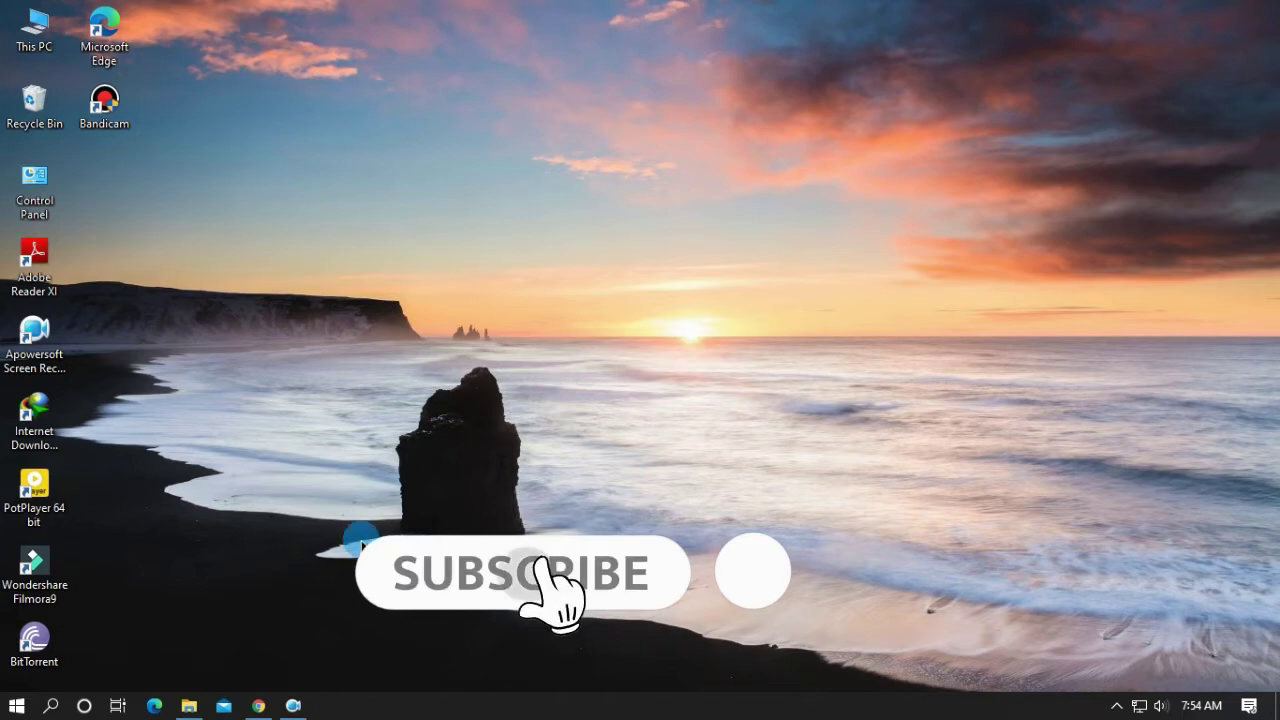
Restore the Bandicam window from the system tray, and open QB_Fundamentals_of_Computer from the Downloads folder in File Explorer.
left_click(1117, 705)
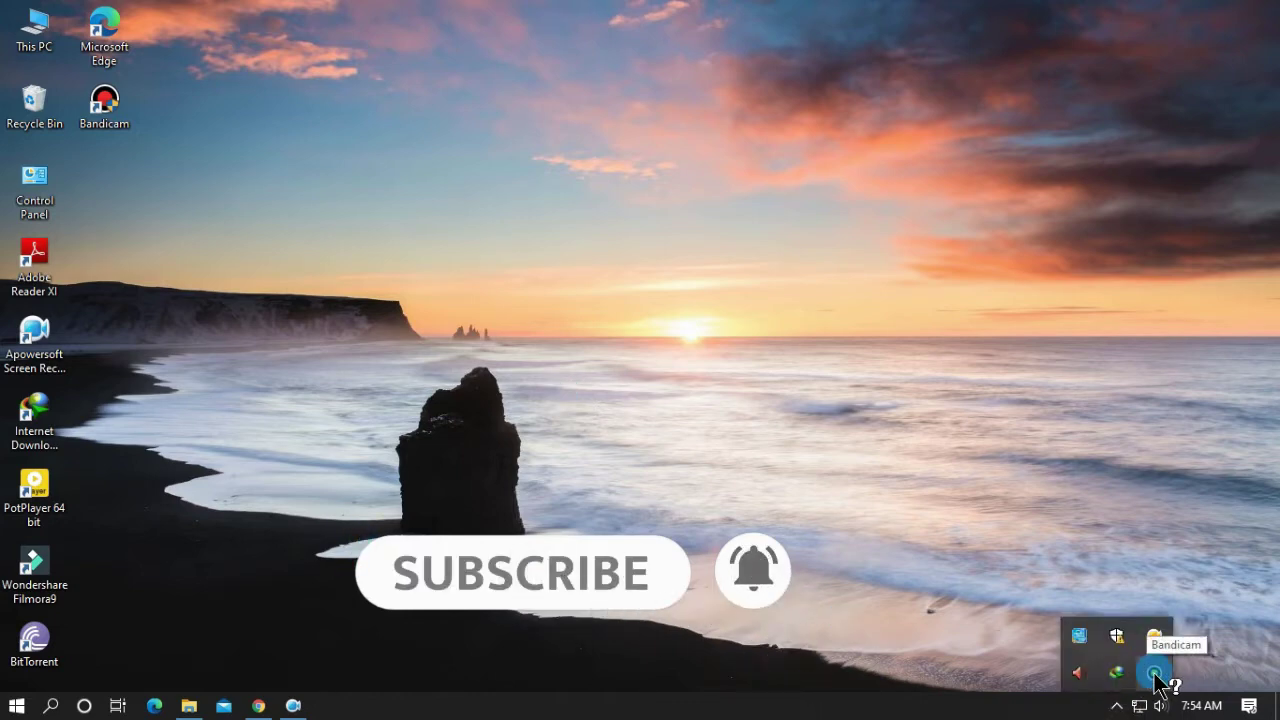
left_click(1154, 676)
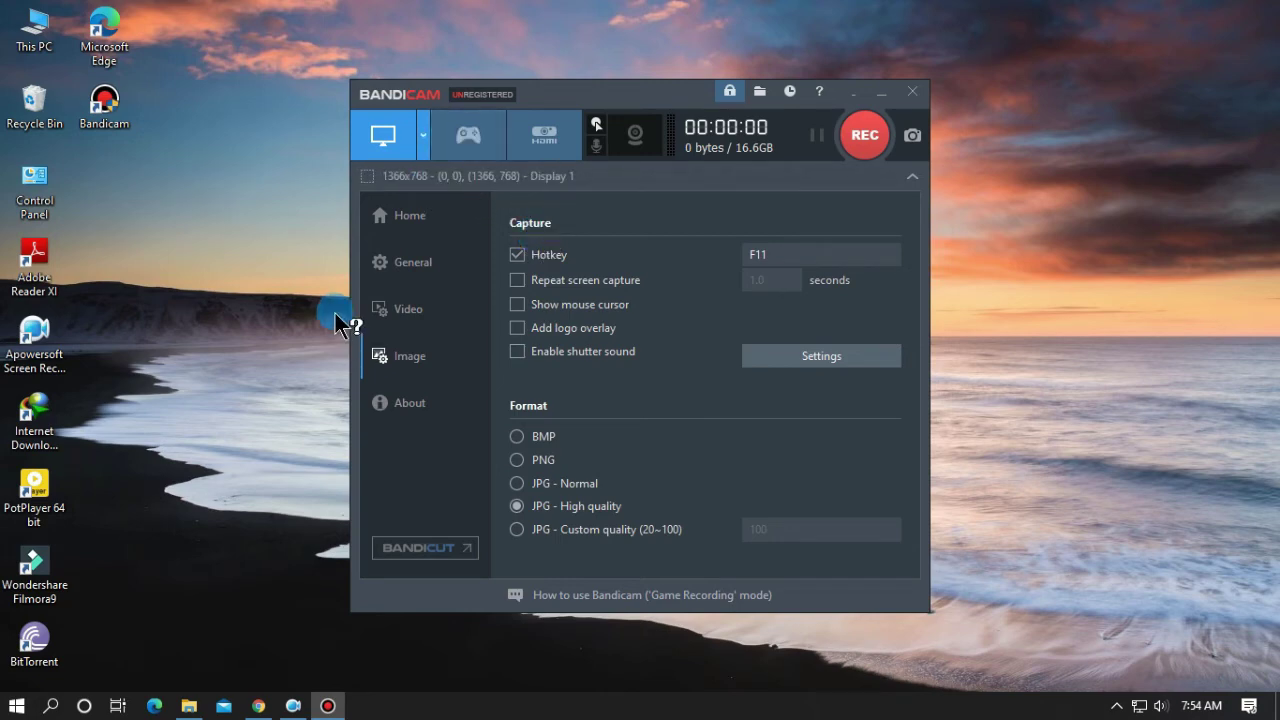
left_click(189, 706)
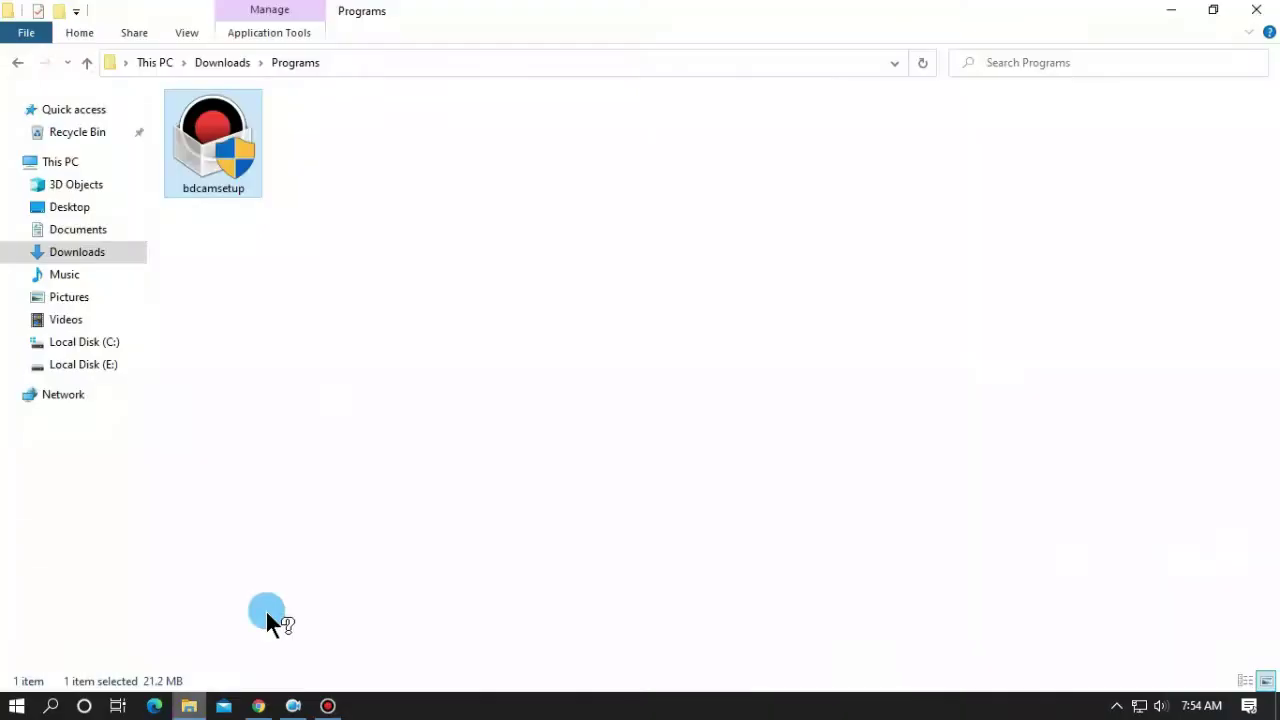
left_click(17, 62)
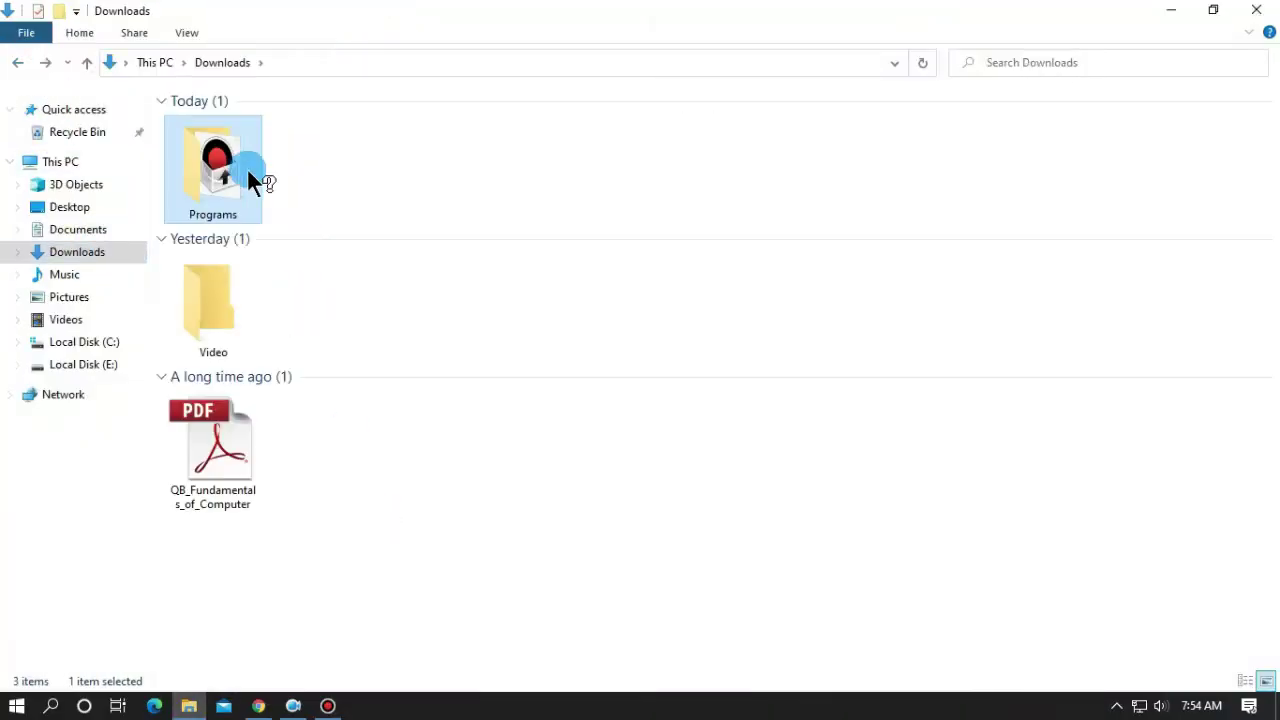
double_click(205, 478)
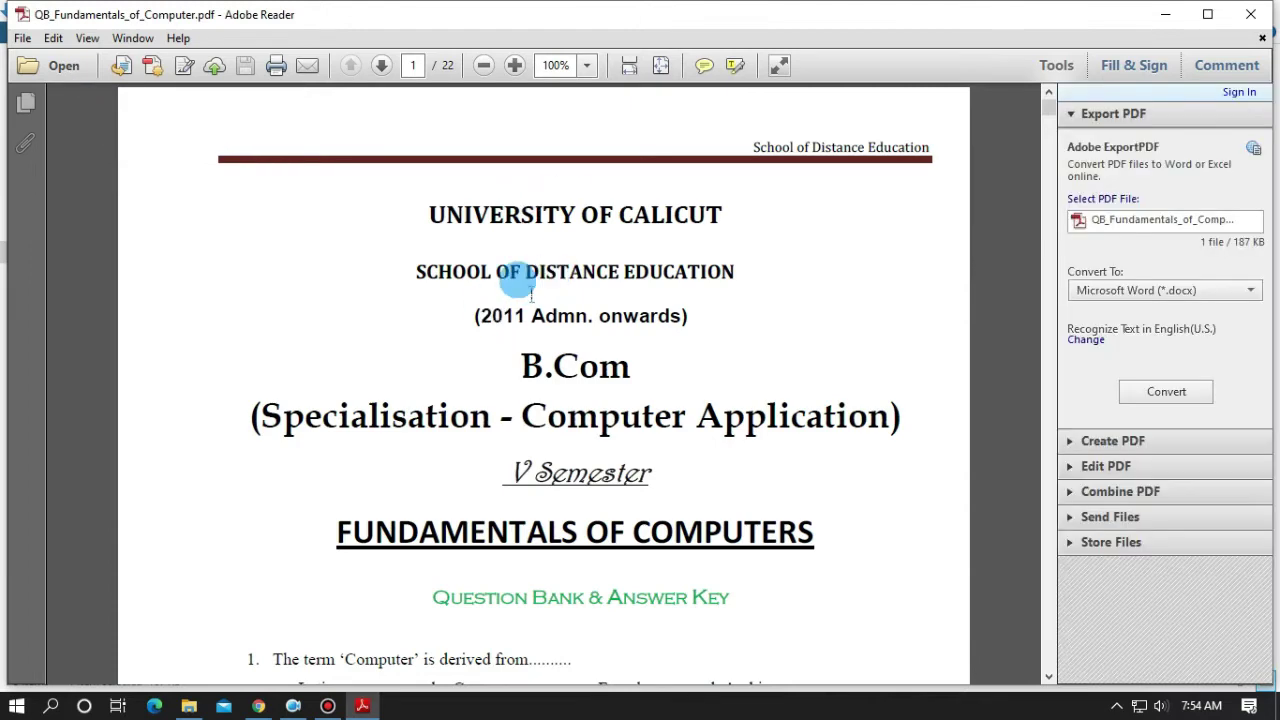
Switch to Bandicam, select a recording area of about 912x640 around the PDF page, and minimize the main window to uncover the document.
left_click(327, 705)
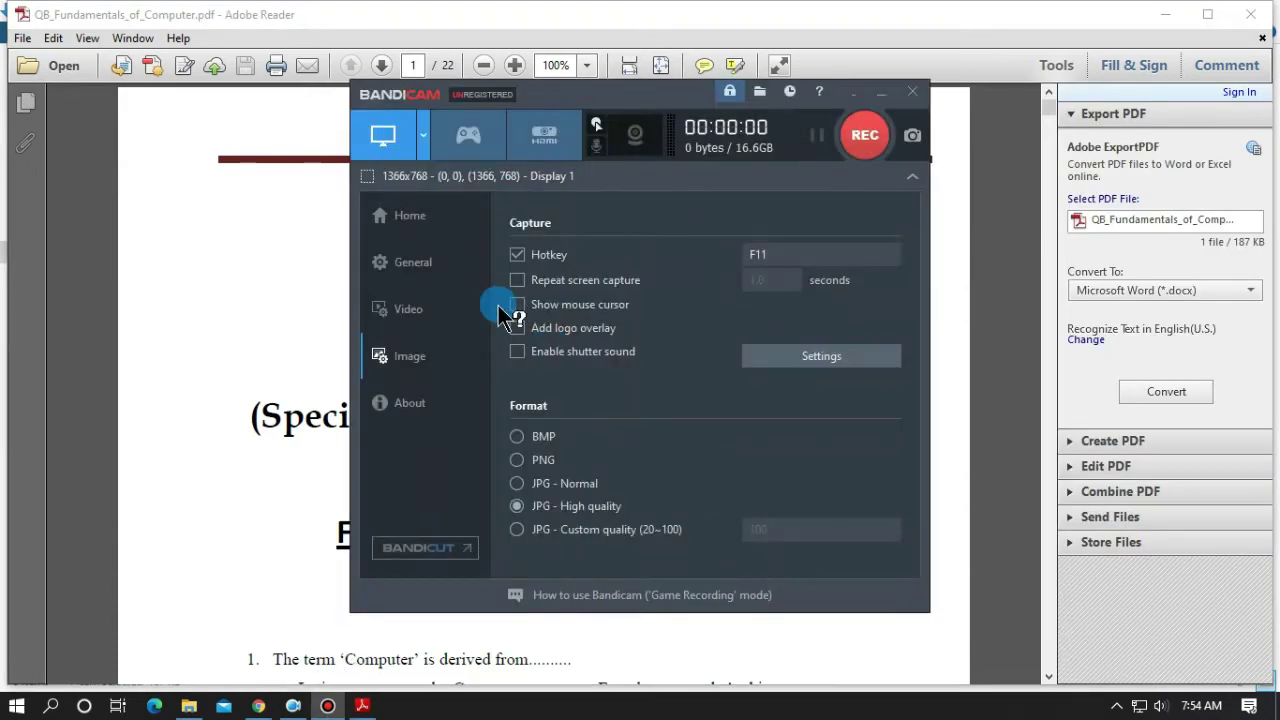
left_click(426, 150)
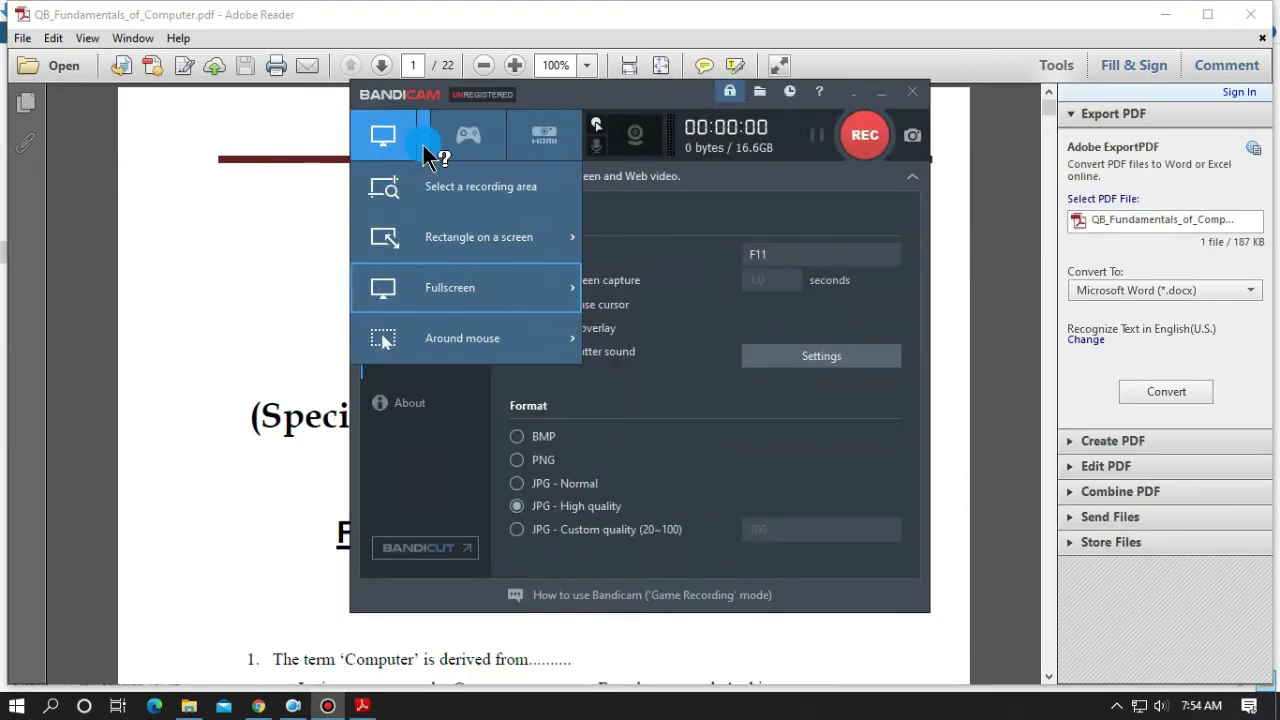
left_click(460, 193)
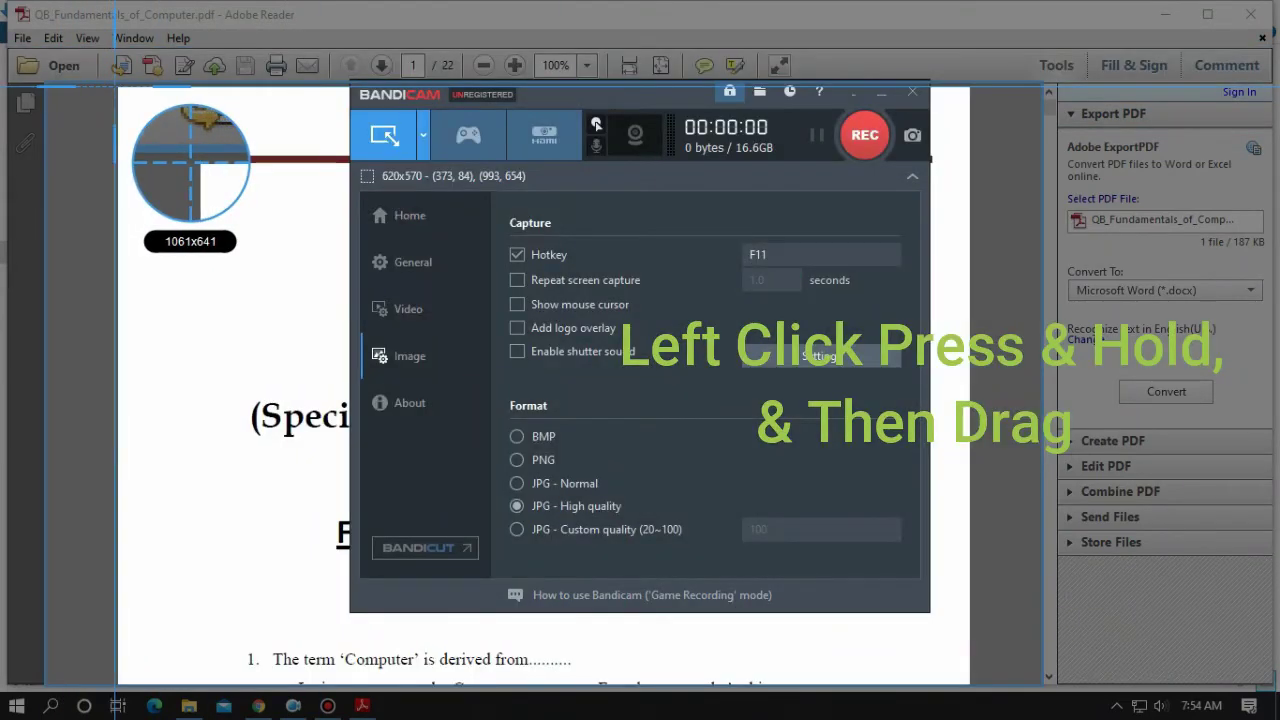
left_click_drag(114, 86, 970, 686)
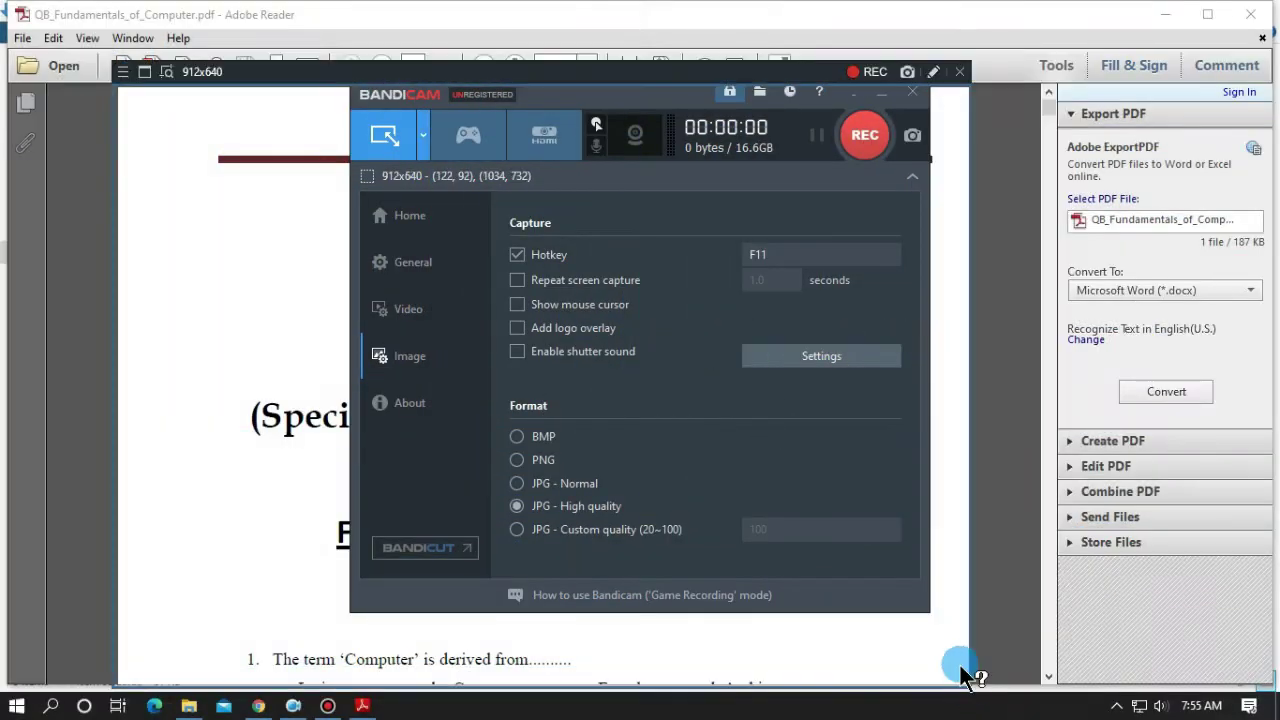
left_click(879, 96)
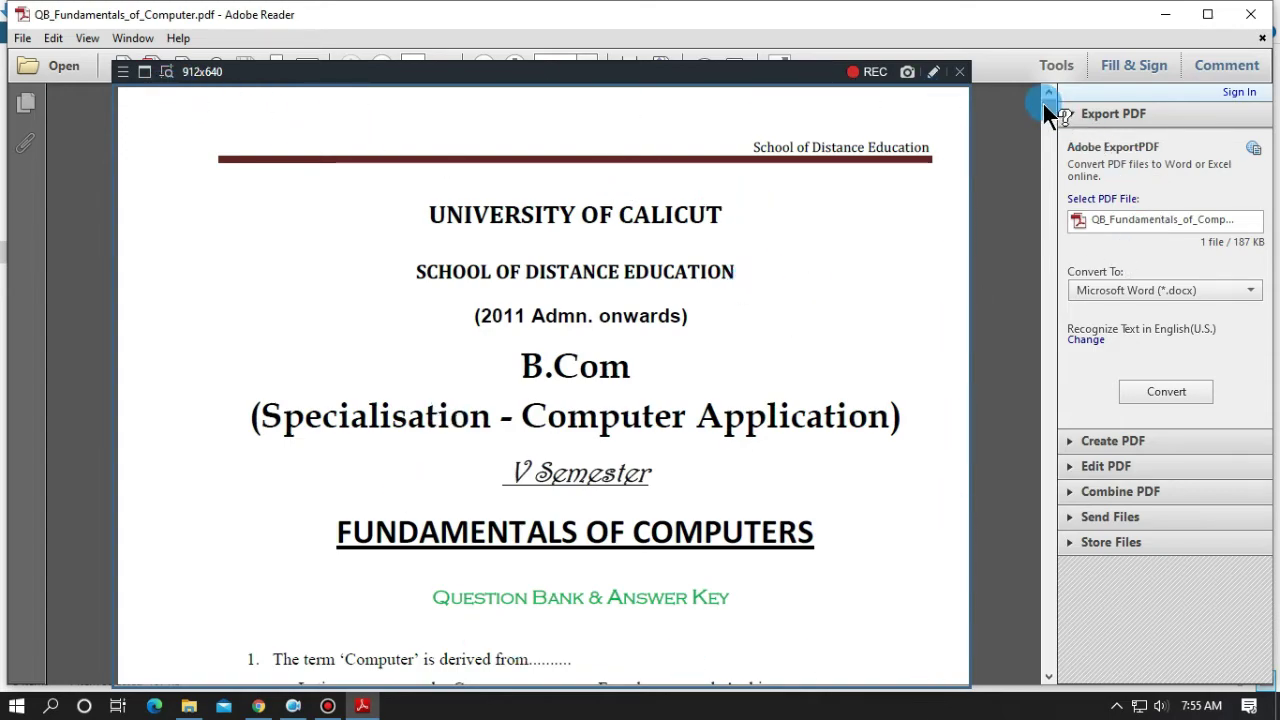
scroll(1043, 106, "down", 10)
scroll(1043, 106, "up", 10)
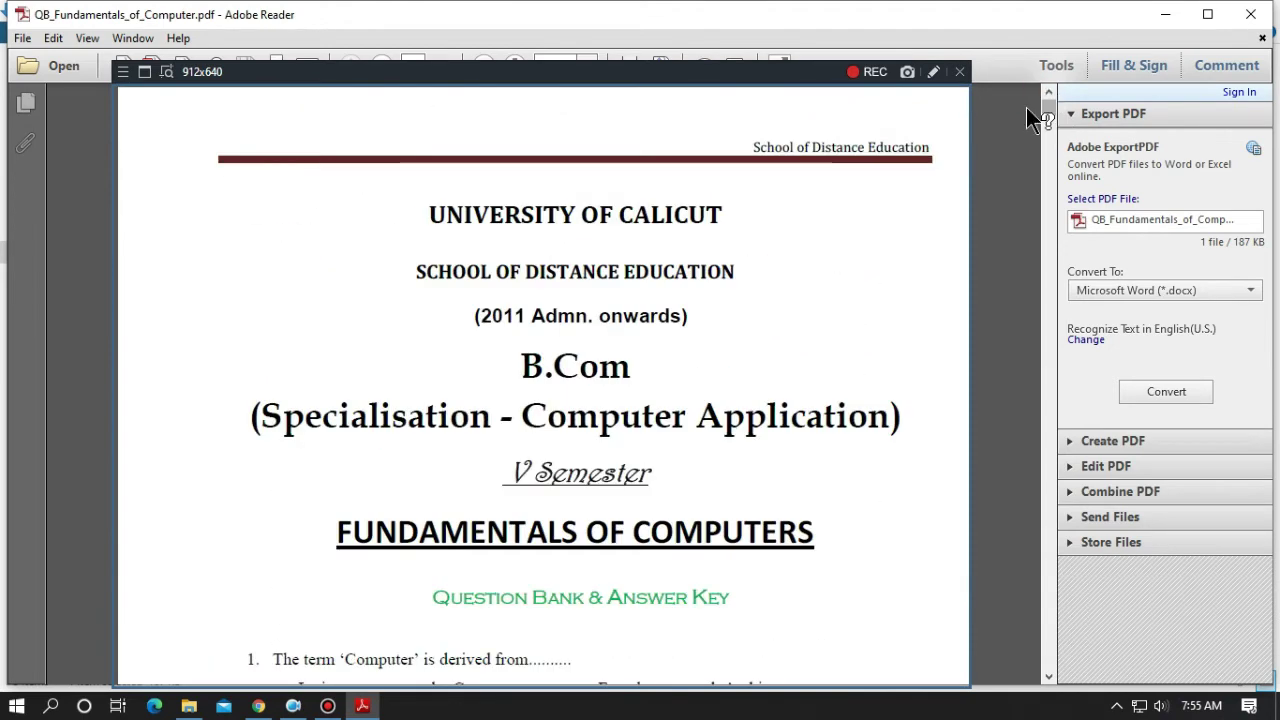